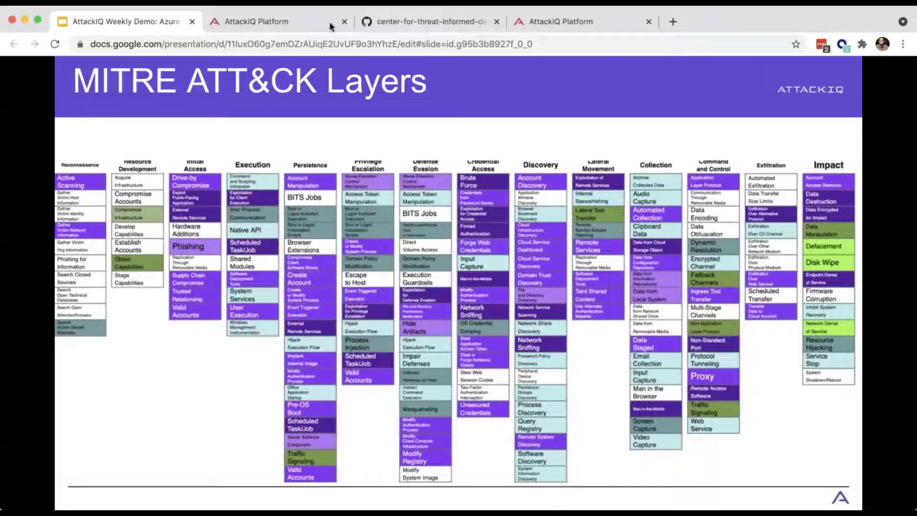
# Switch to the AttackIQ tab showing the Data Harvesting from Blob Storage Accounts - Blob result.
pyautogui.click(271, 24)
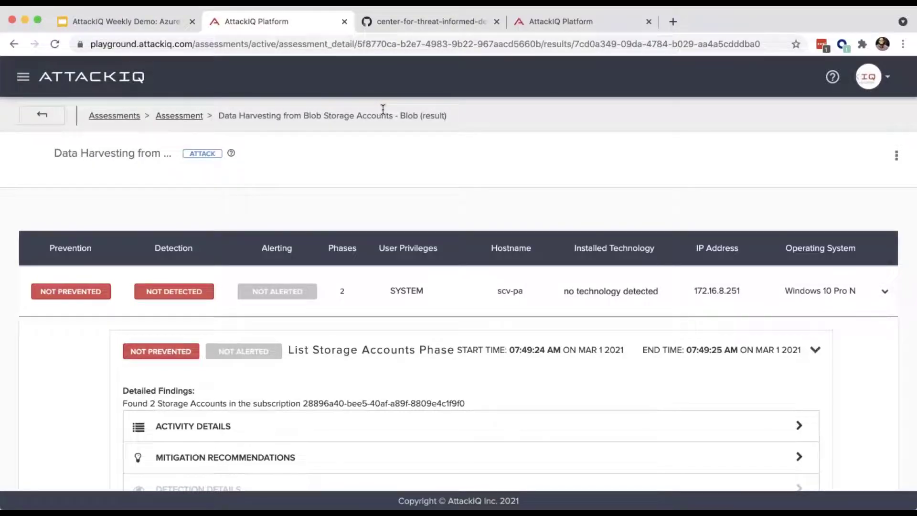
# Expand and collapse the List Storage Accounts activity log, then fold that phase.
pyautogui.scroll(-2, 383, 109)
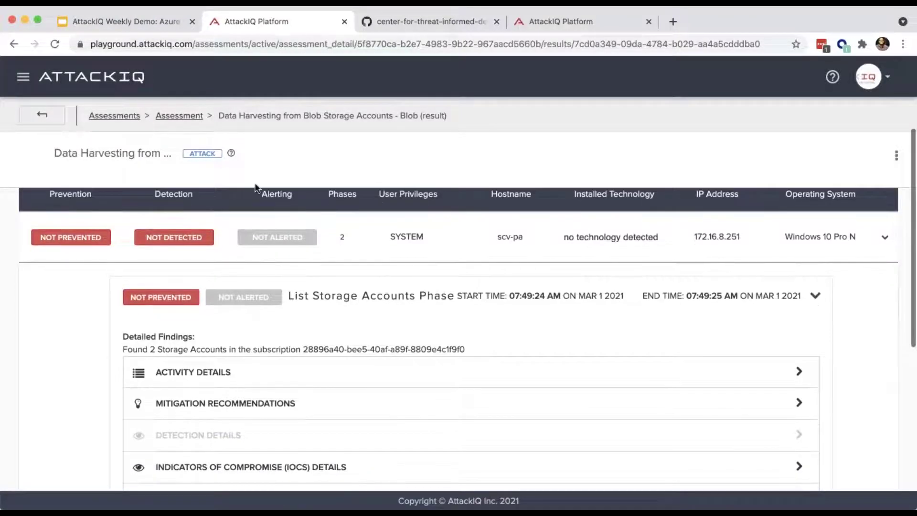
pyautogui.scroll(2, 327, 266)
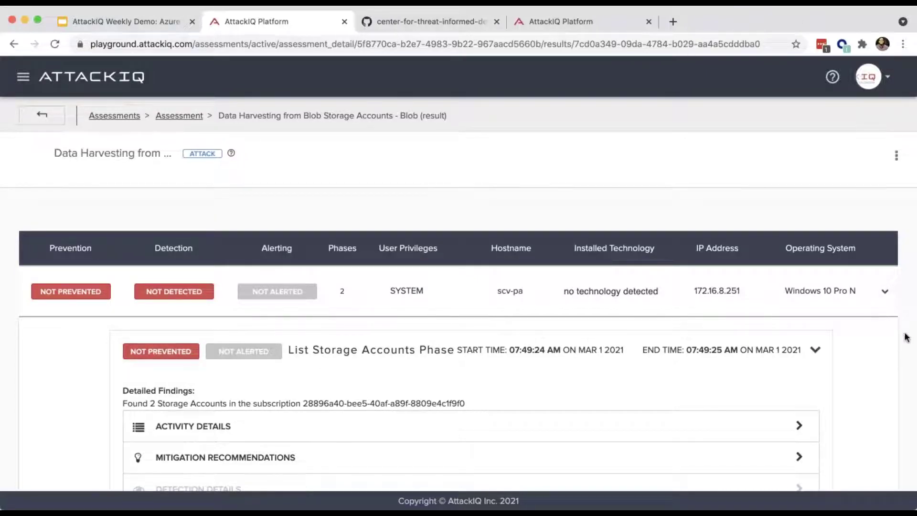
pyautogui.scroll(-3, 840, 382)
pyautogui.scroll(-1, 841, 383)
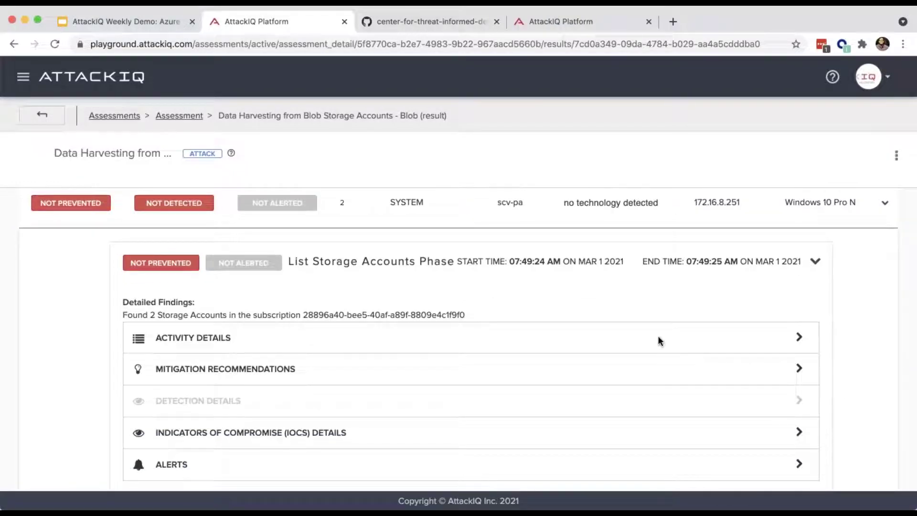
pyautogui.click(622, 339)
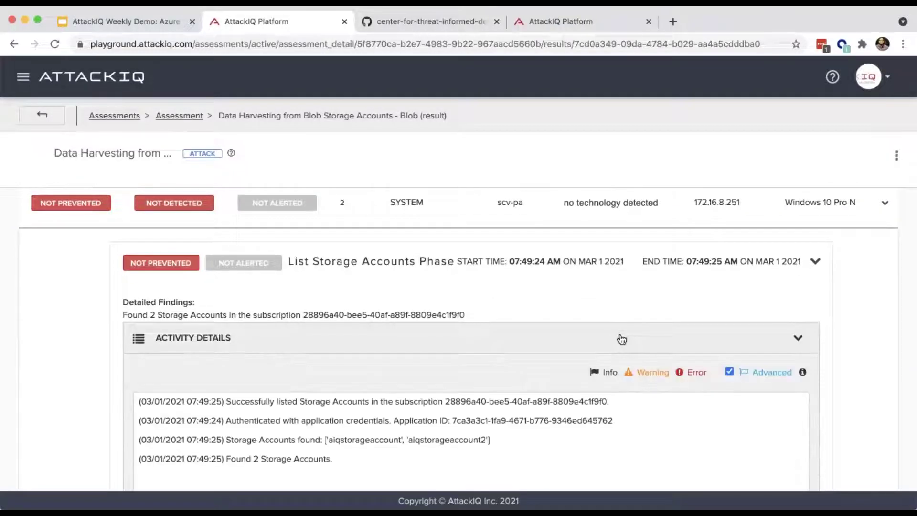
pyautogui.scroll(-2, 621, 339)
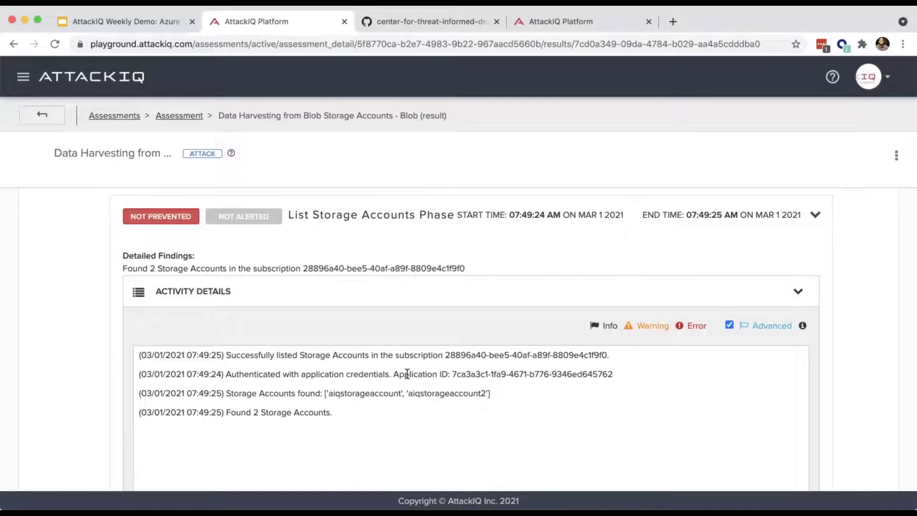
pyautogui.click(376, 302)
pyautogui.scroll(-1, 698, 279)
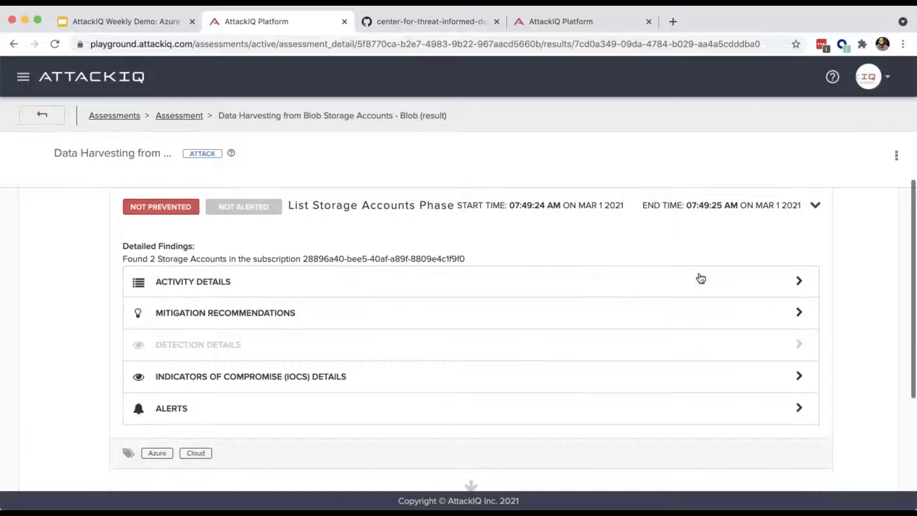
pyautogui.click(813, 204)
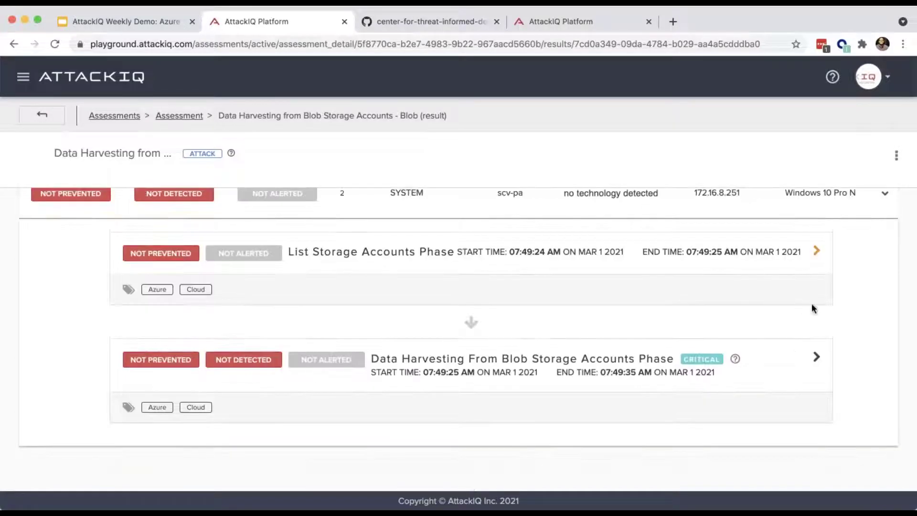
# Expand the Data Harvesting phase and read its activity log showing 10 downloaded blobs.
pyautogui.click(816, 357)
pyautogui.scroll(-3, 386, 403)
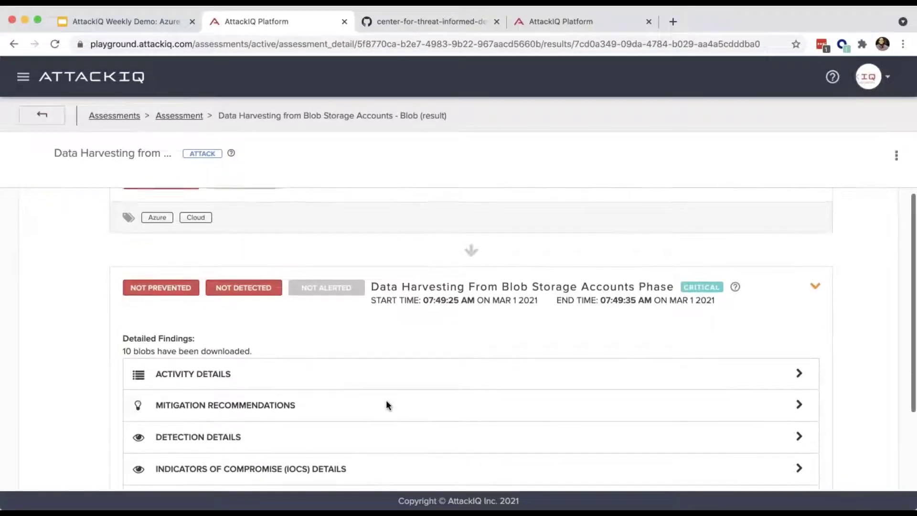
pyautogui.click(340, 377)
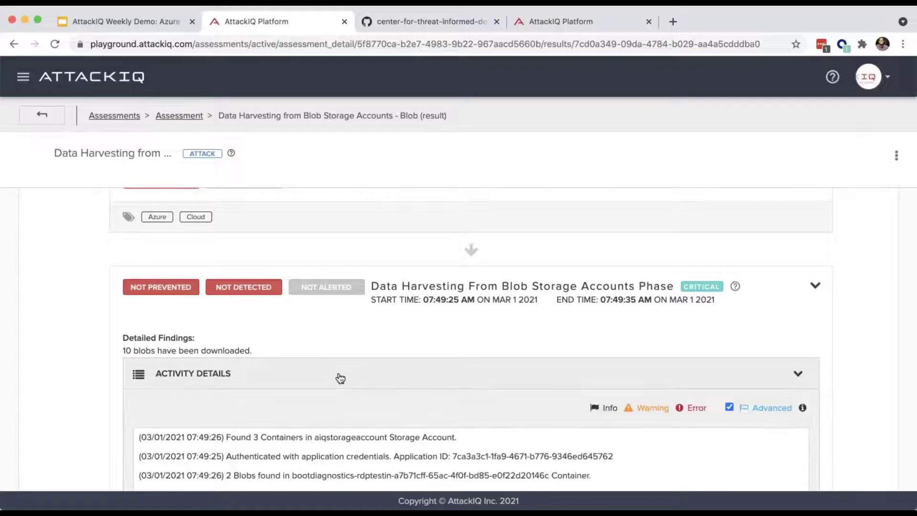
pyautogui.scroll(-5, 340, 377)
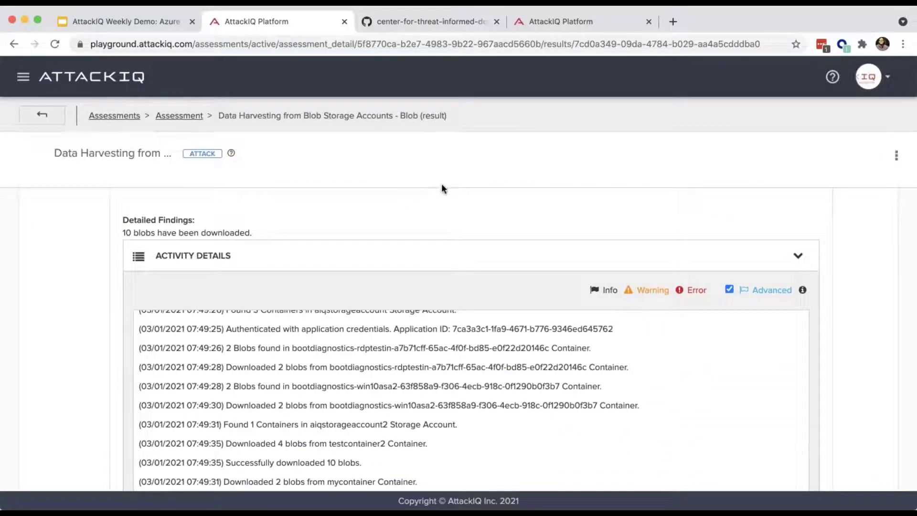
pyautogui.scroll(-3, 781, 324)
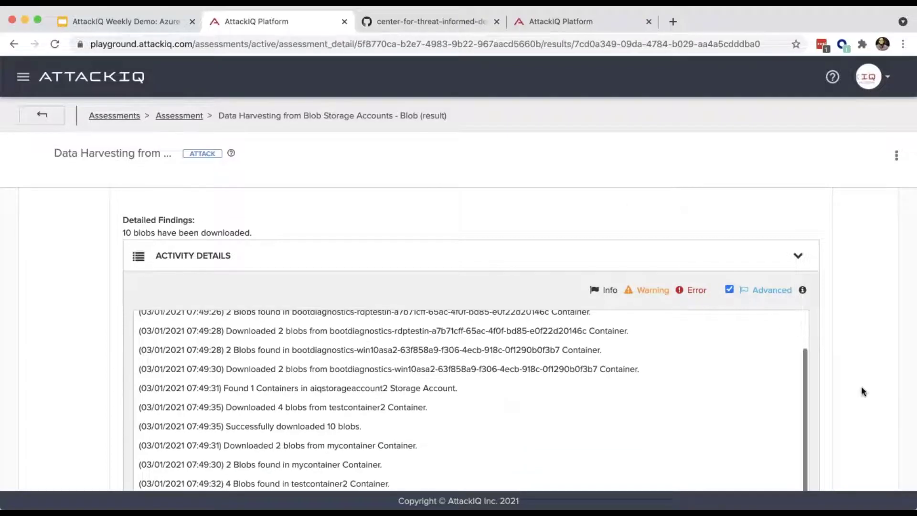
pyautogui.scroll(-5, 860, 390)
pyautogui.scroll(3, 722, 334)
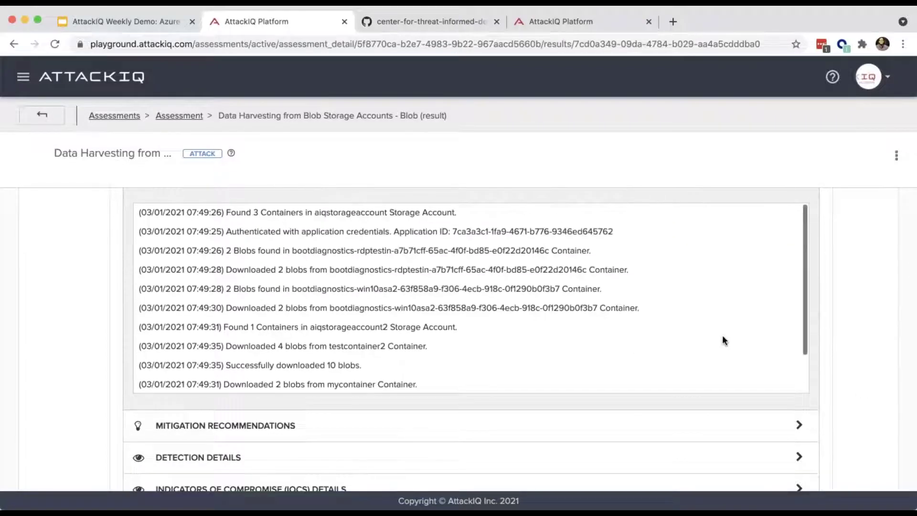
pyautogui.scroll(2, 722, 334)
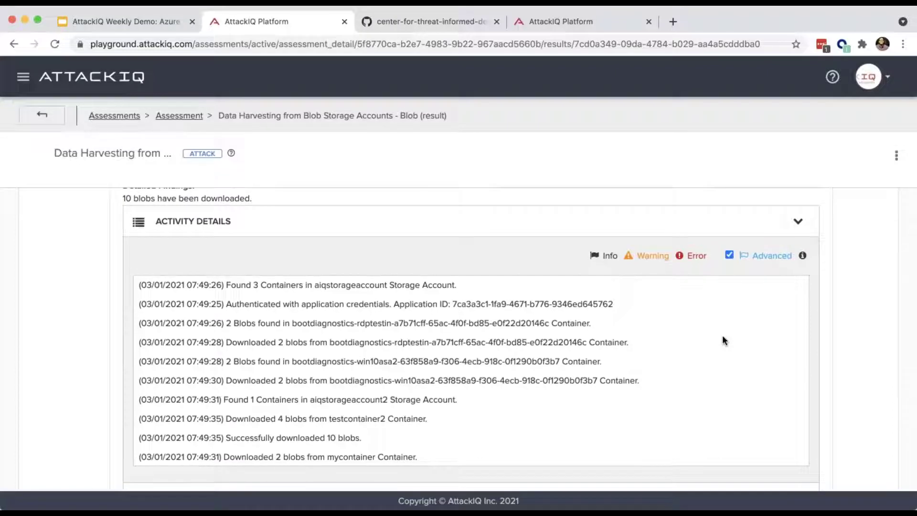
pyautogui.click(797, 221)
pyautogui.scroll(6, 841, 277)
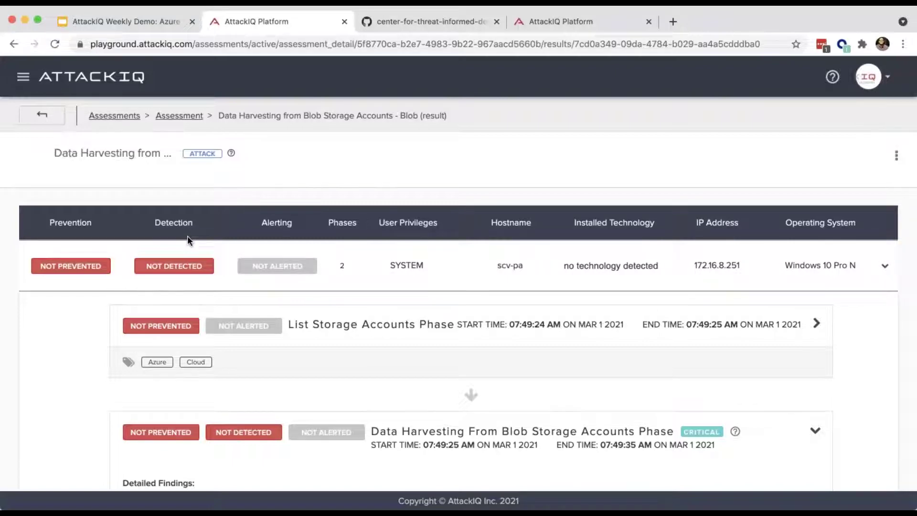
# Open Assessments > Template Library from the main navigation.
pyautogui.click(22, 76)
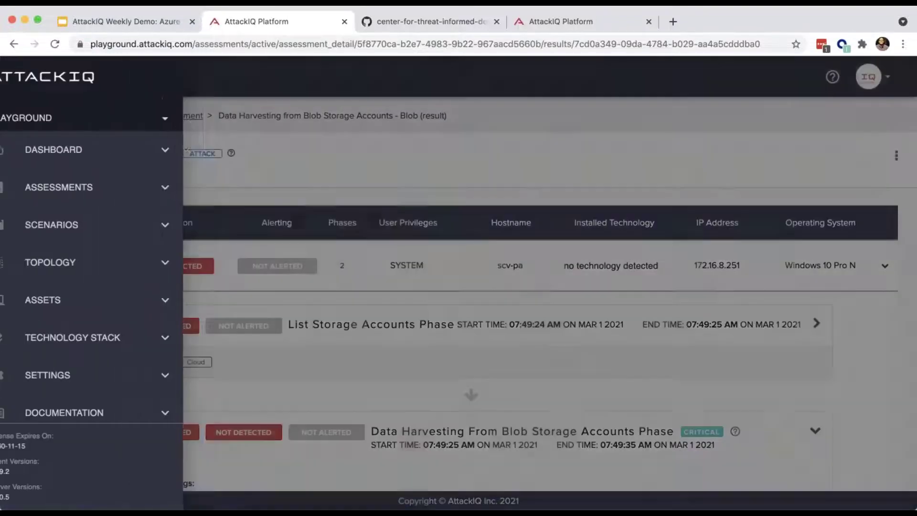
pyautogui.click(102, 186)
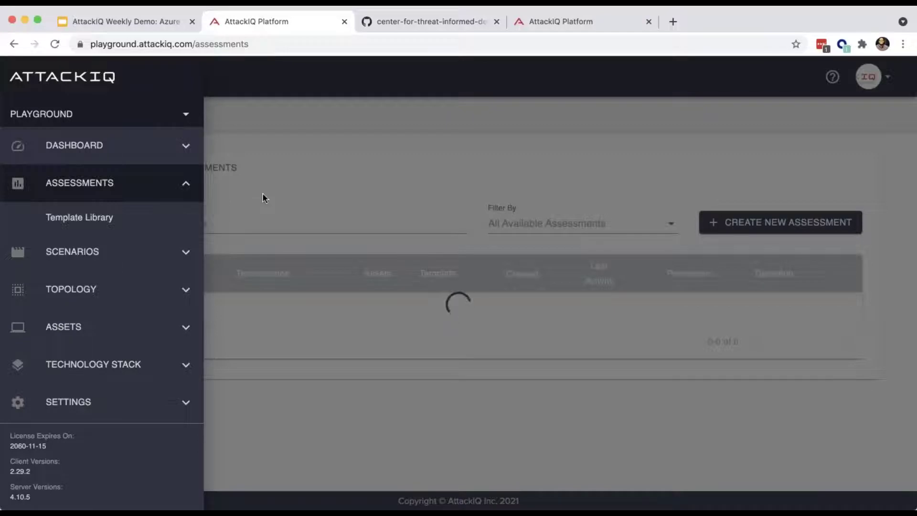
pyautogui.click(127, 221)
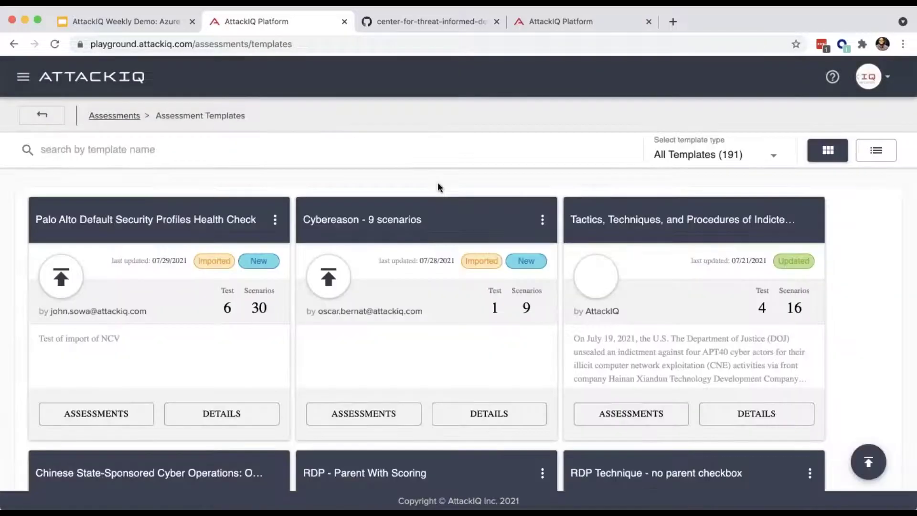
# Filter the templates by 'Cloud', then move to the security-stack-mappings GitHub tab.
pyautogui.write('Cloud')
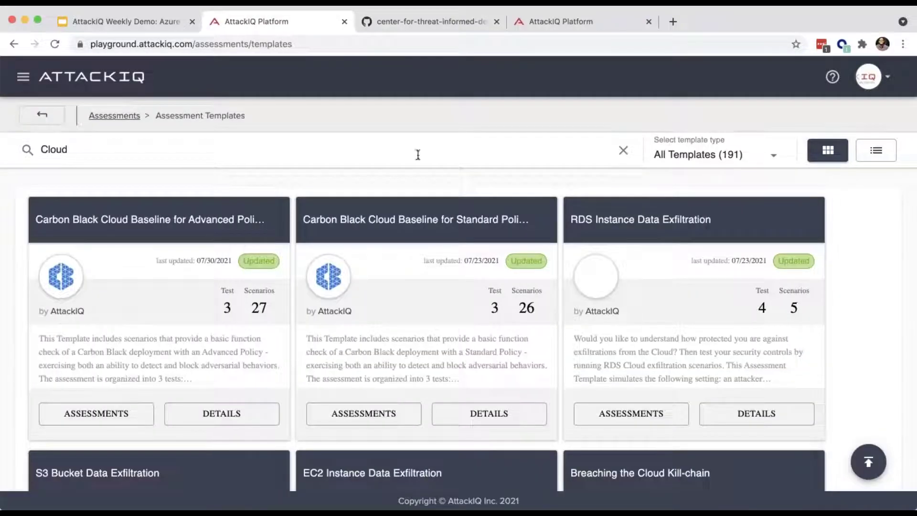
pyautogui.scroll(-5, 733, 330)
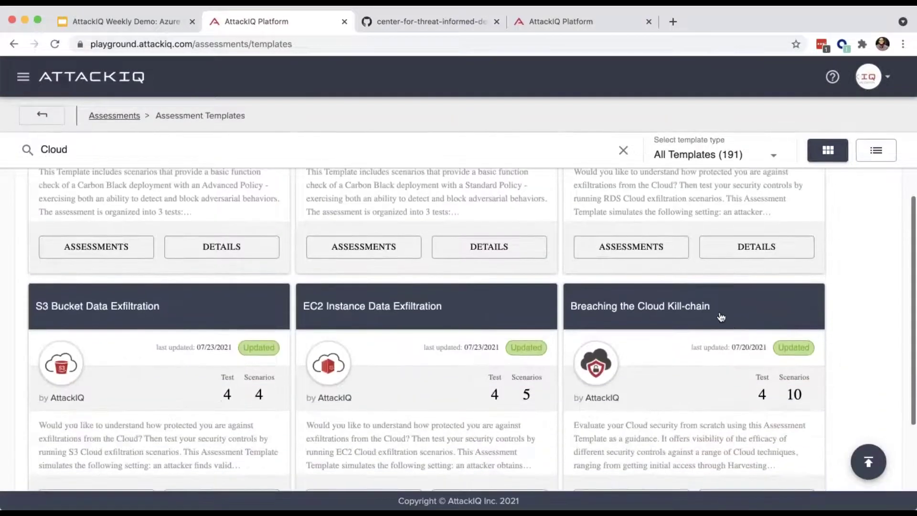
pyautogui.scroll(-1, 746, 363)
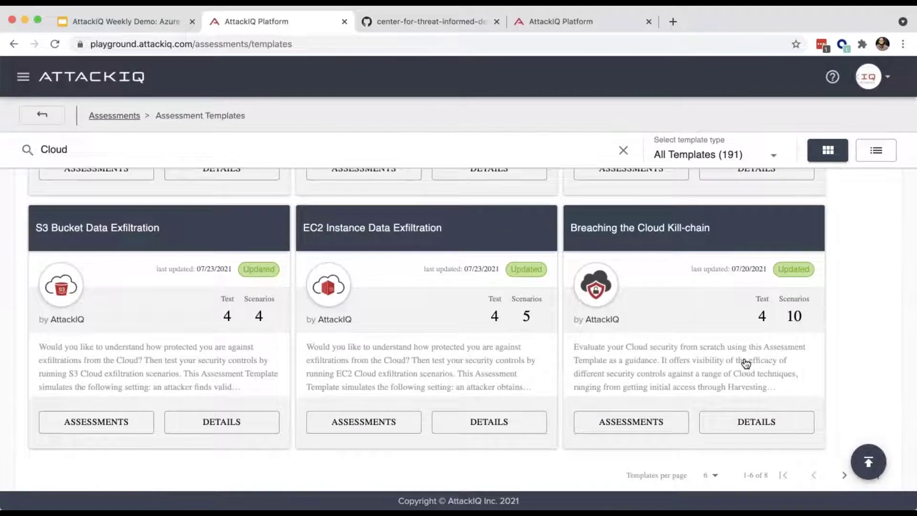
pyautogui.scroll(5, 745, 363)
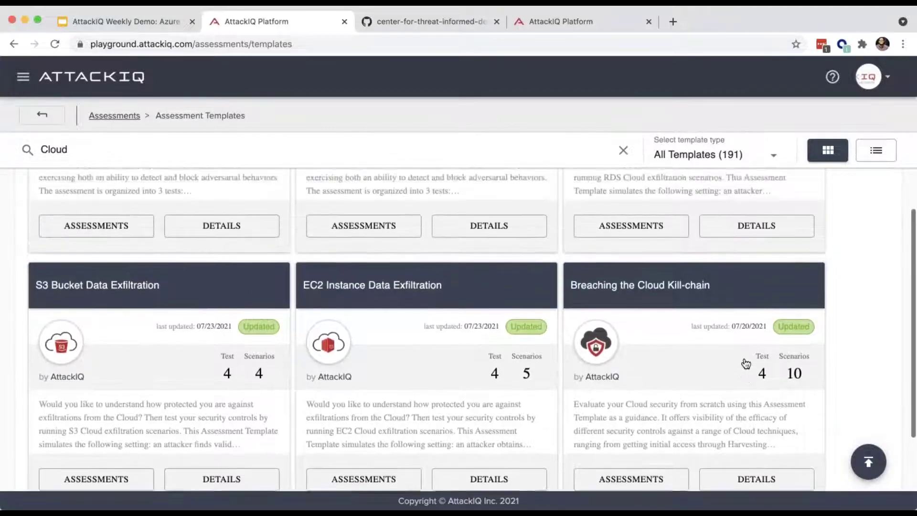
pyautogui.scroll(1, 459, 330)
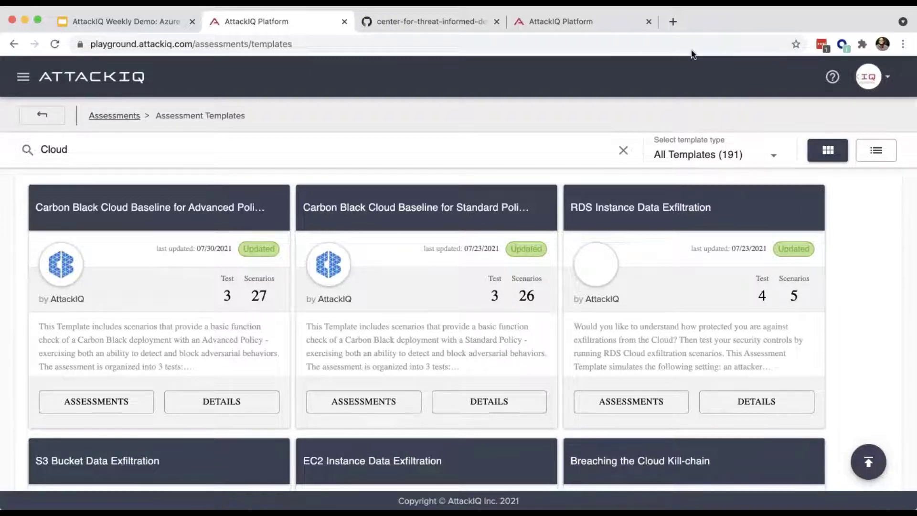
pyautogui.click(392, 20)
# Read the README from the top, through Get the Mappings, down to Supporting Resources.
pyautogui.press('Home')
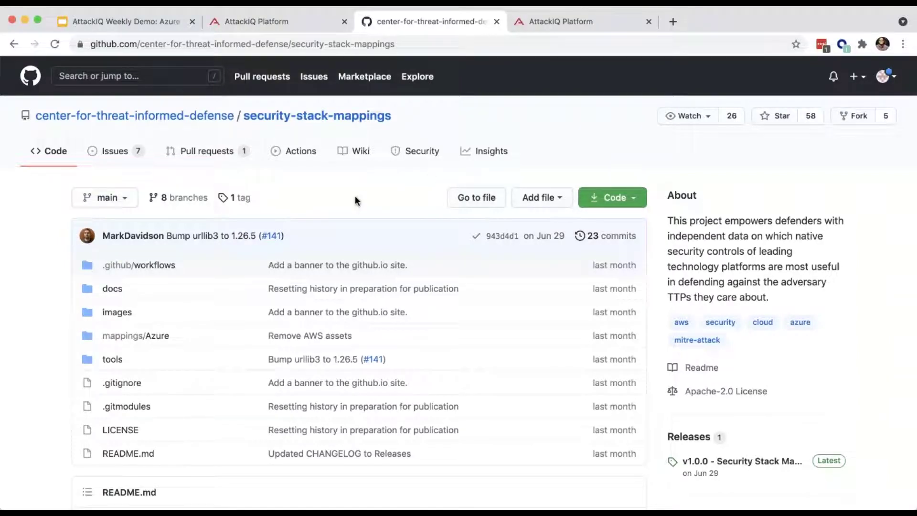
pyautogui.scroll(-4, 356, 200)
pyautogui.scroll(-2, 354, 196)
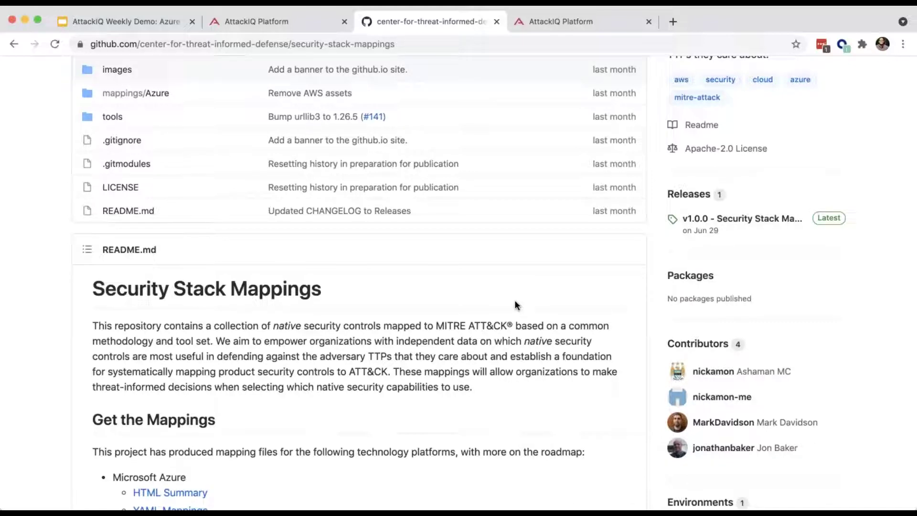
pyautogui.scroll(-4, 522, 289)
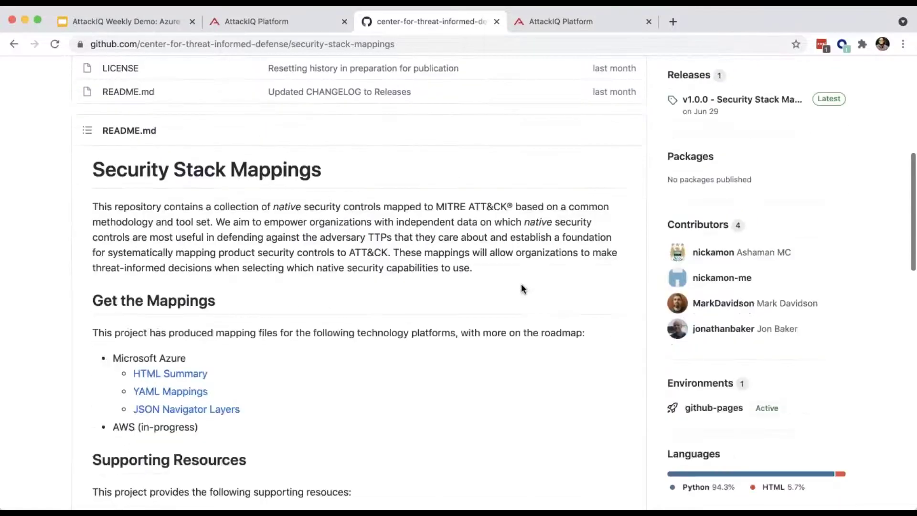
pyautogui.scroll(-1, 522, 289)
pyautogui.scroll(1, 522, 288)
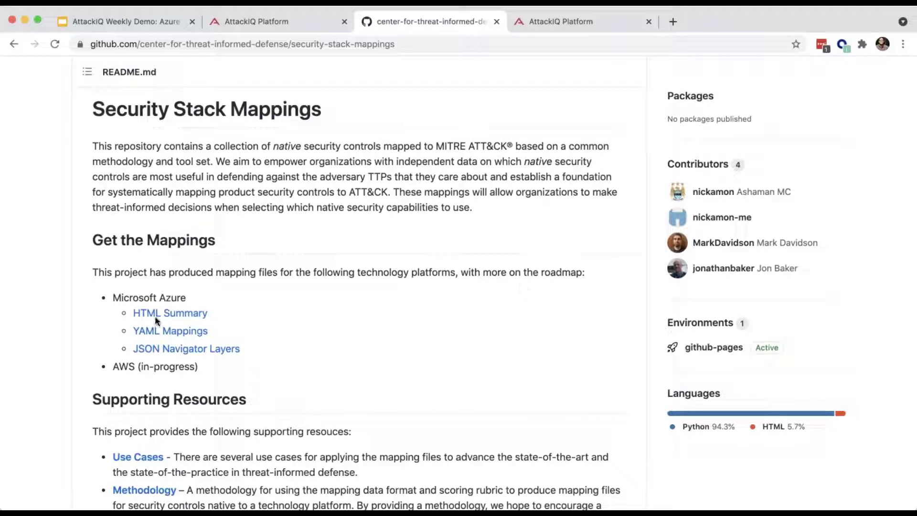
pyautogui.scroll(-3, 299, 302)
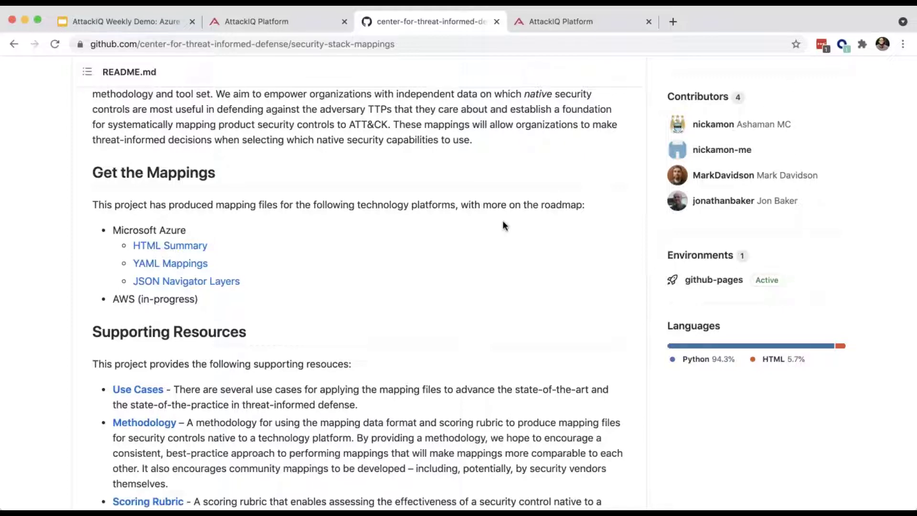
pyautogui.scroll(-5, 506, 250)
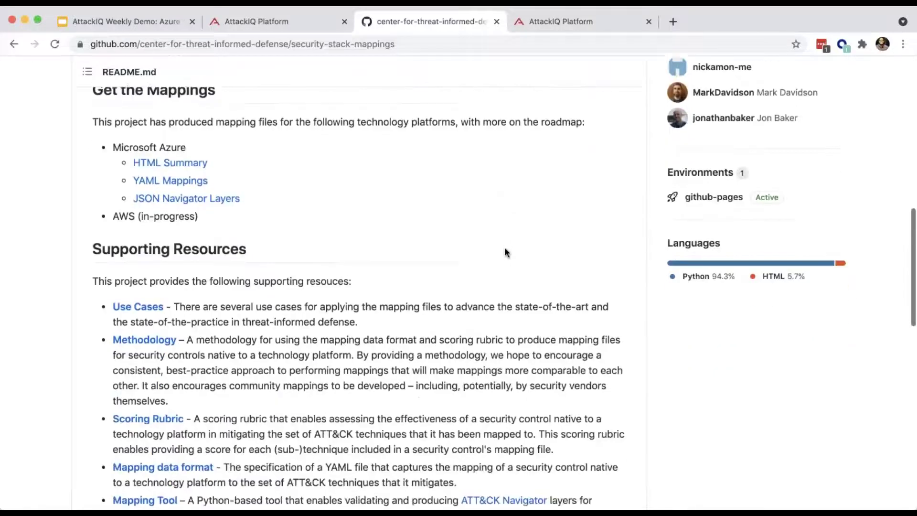
pyautogui.scroll(-2, 506, 250)
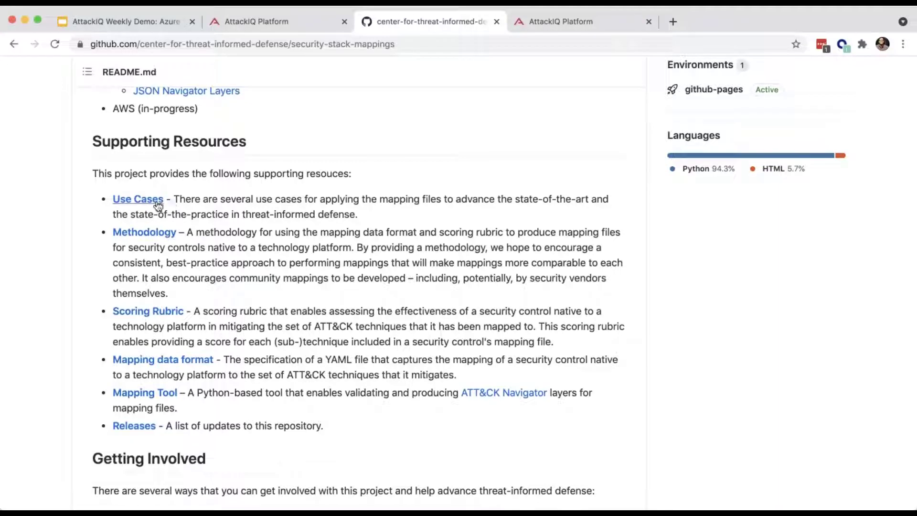
# Open and read through the Use Cases document, use_cases.md.
pyautogui.click(155, 201)
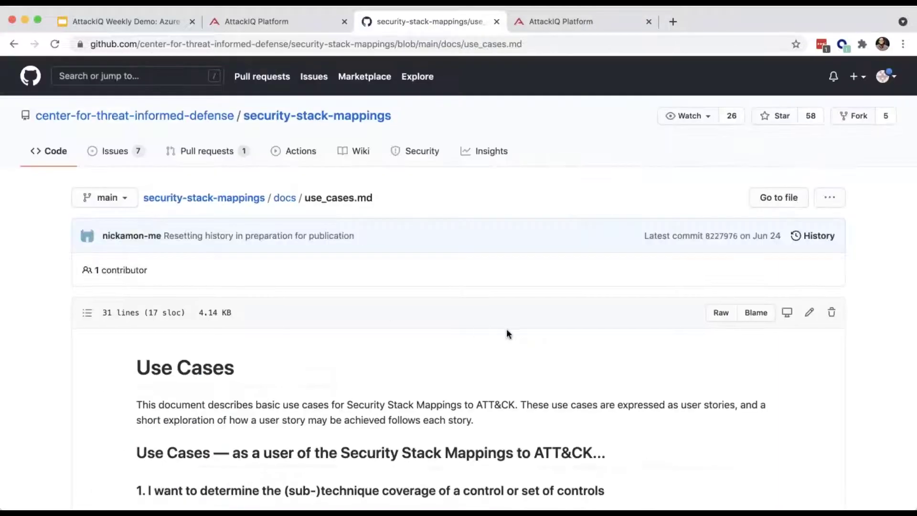
pyautogui.scroll(-5, 506, 329)
pyautogui.scroll(-3, 506, 328)
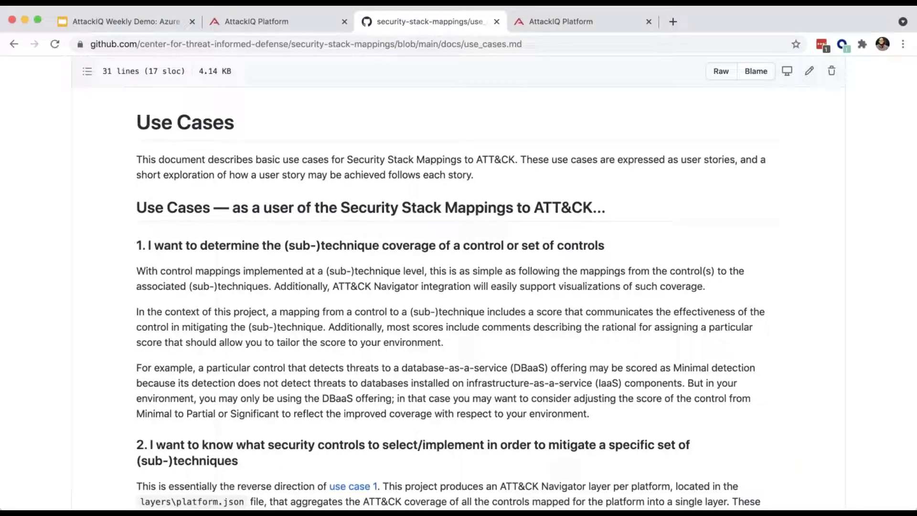
pyautogui.scroll(-3, 459, 286)
pyautogui.scroll(-3, 458, 286)
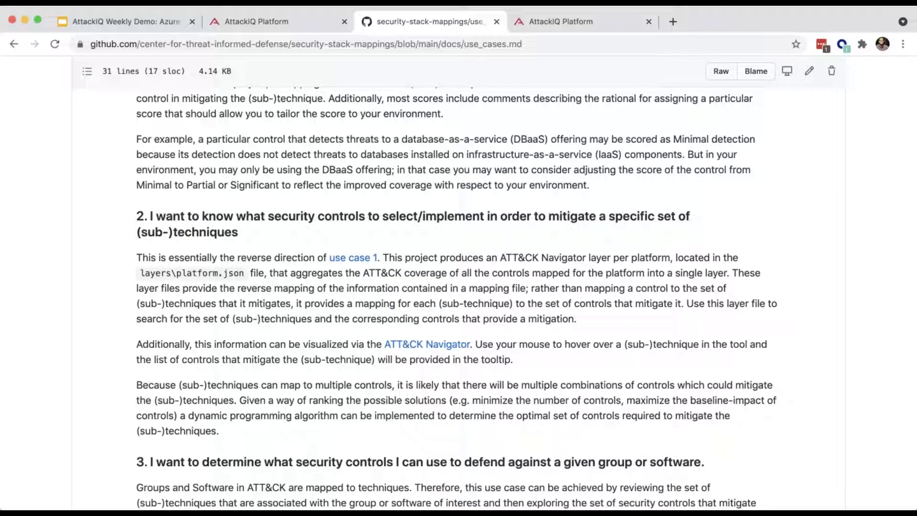
pyautogui.scroll(-5, 459, 287)
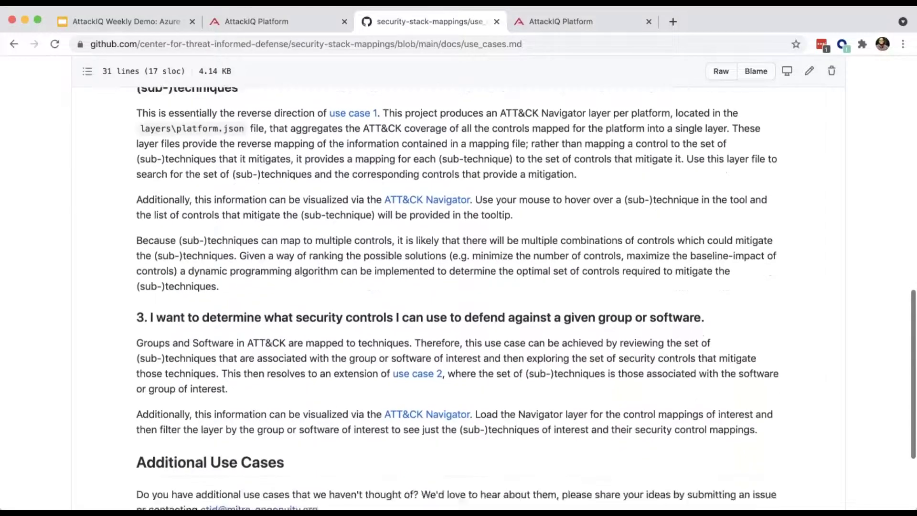
pyautogui.scroll(10, 458, 287)
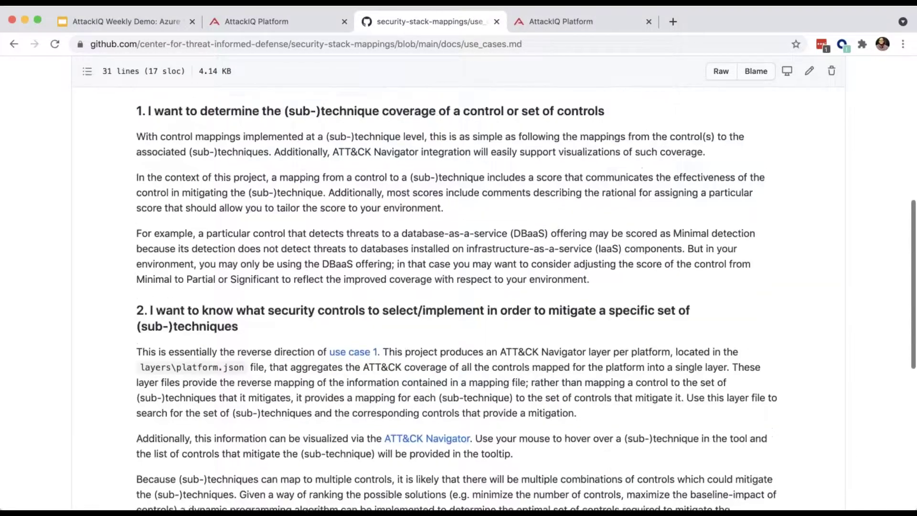
# Return to the README and open the Scoring Rubric document.
pyautogui.click(13, 44)
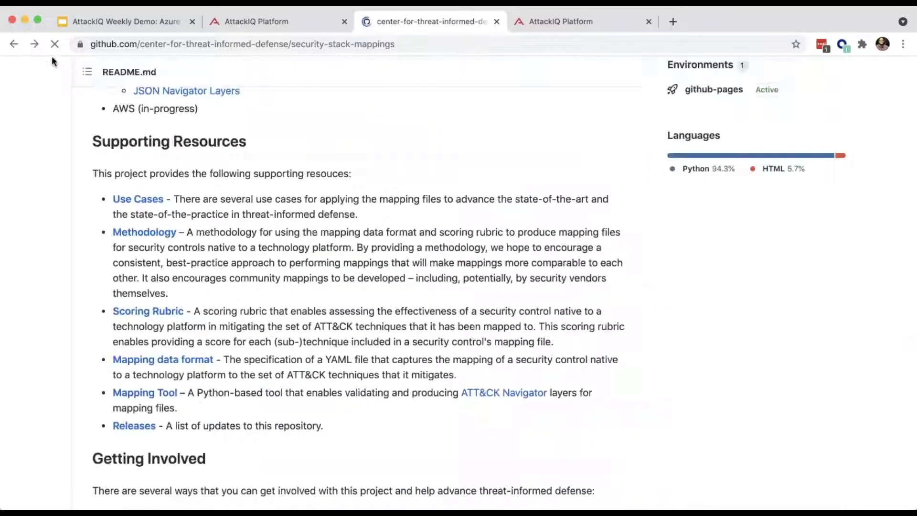
pyautogui.scroll(-1, 171, 206)
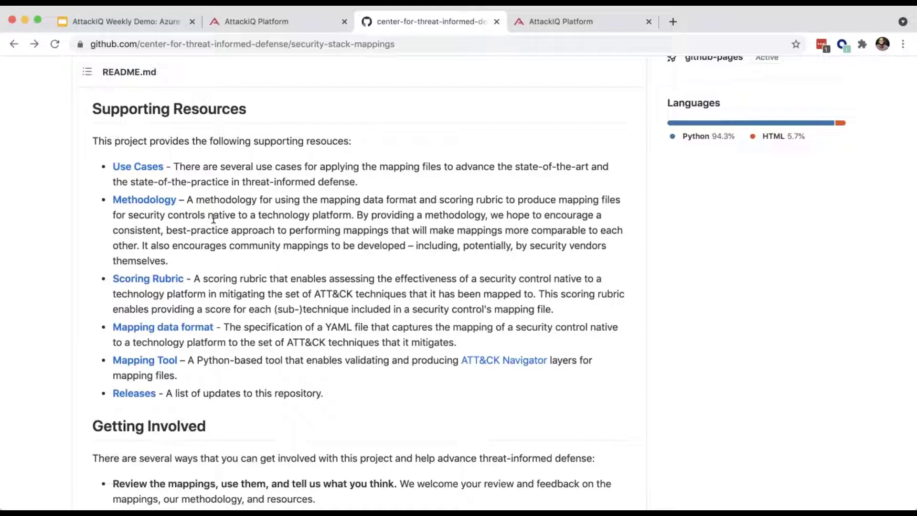
pyautogui.click(173, 280)
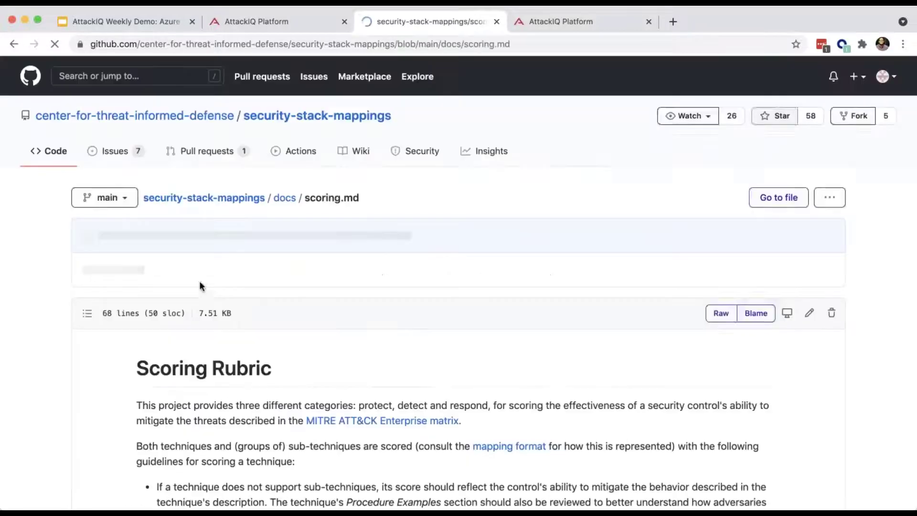
# Highlight the Minimal row of the Protect Scoring table, then go back to the README.
pyautogui.scroll(-4, 282, 325)
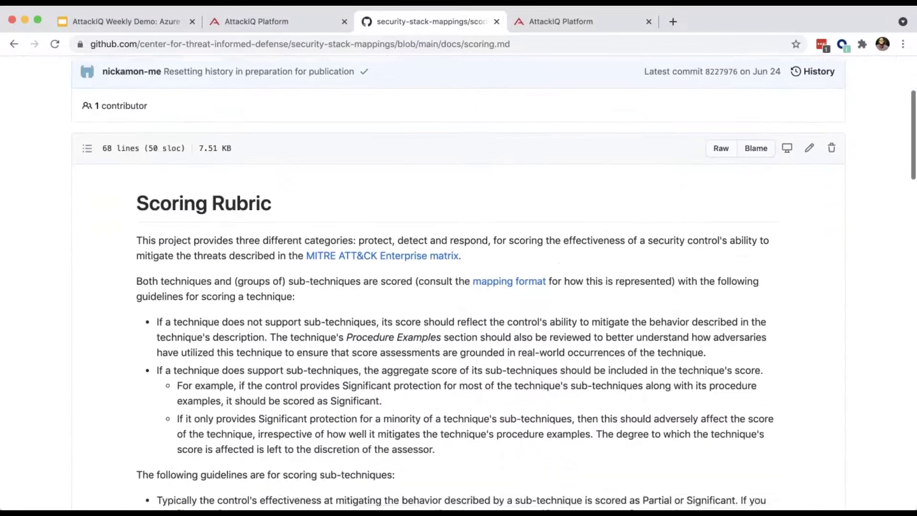
pyautogui.scroll(-9, 459, 286)
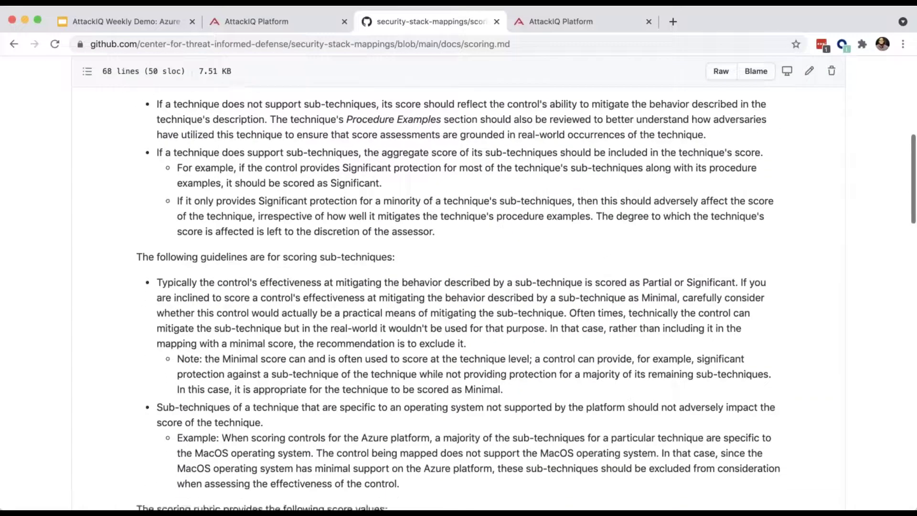
pyautogui.scroll(-1, 213, 346)
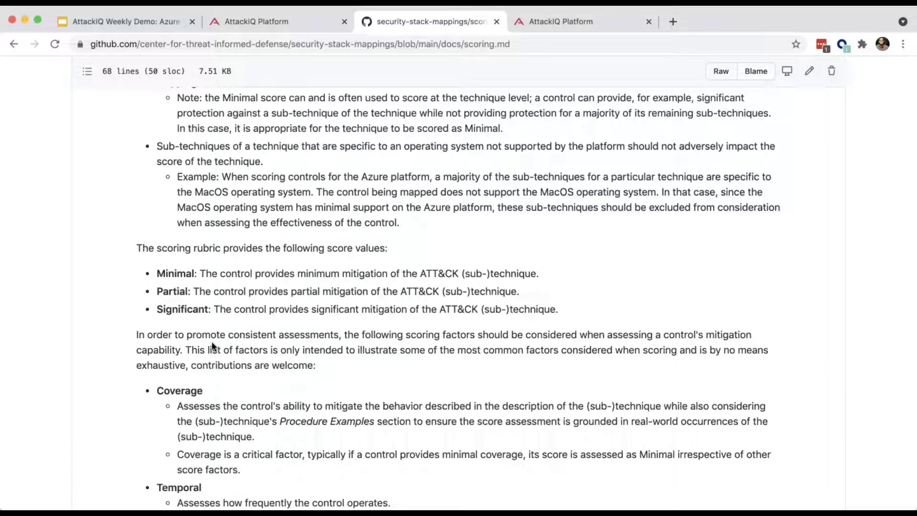
pyautogui.scroll(-10, 211, 341)
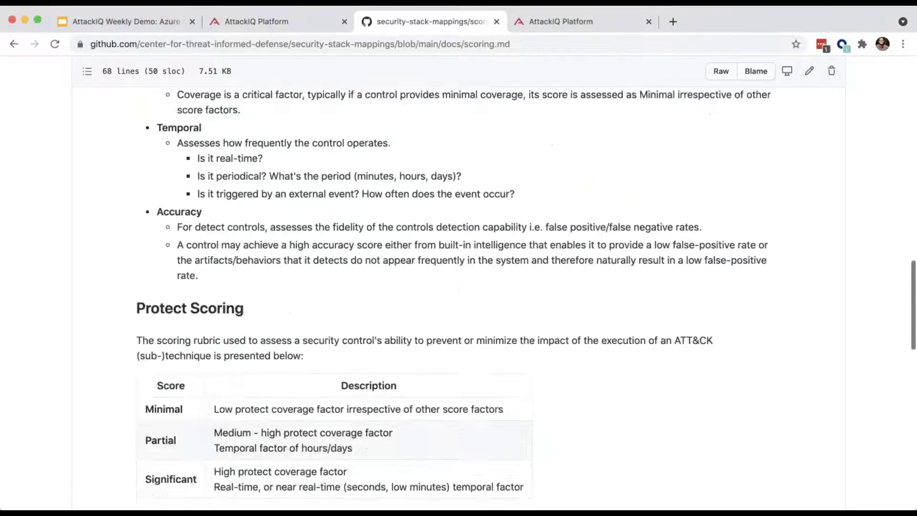
pyautogui.scroll(-3, 211, 326)
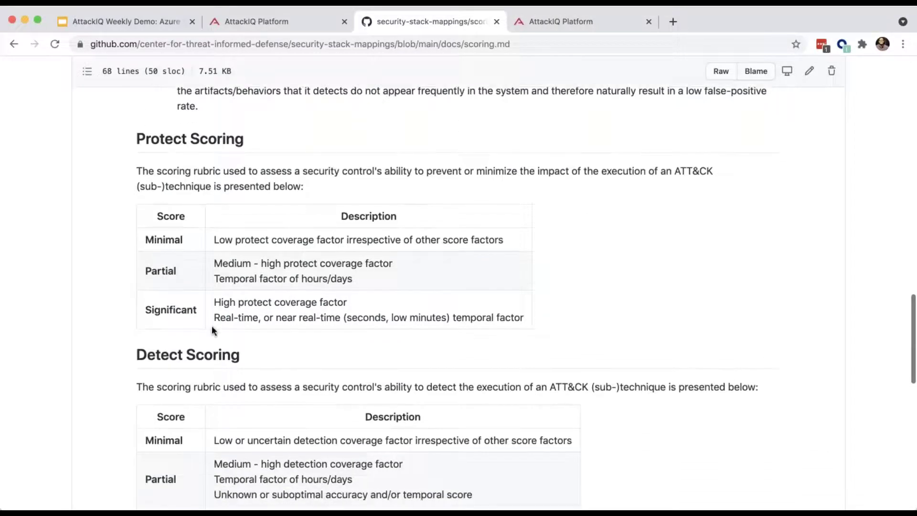
pyautogui.moveTo(214, 240); pyautogui.dragTo(497, 244)
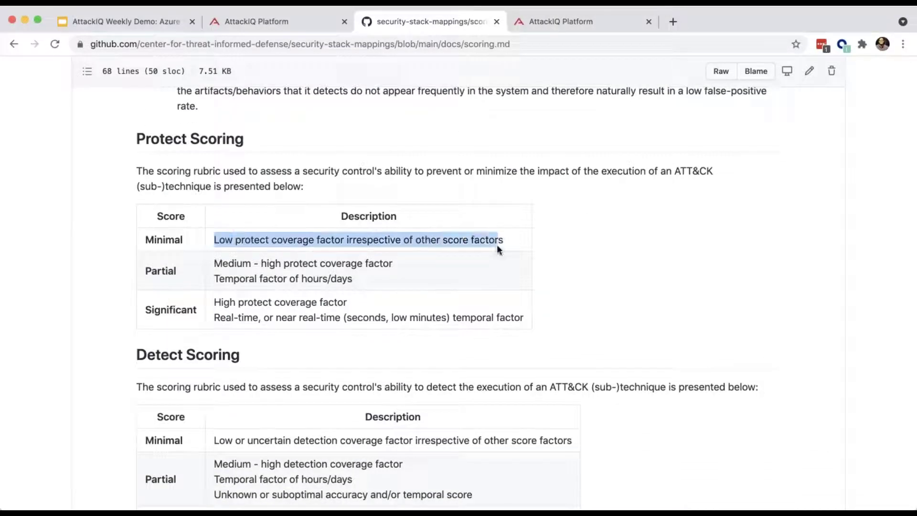
pyautogui.tripleClick(410, 249)
pyautogui.click(425, 316)
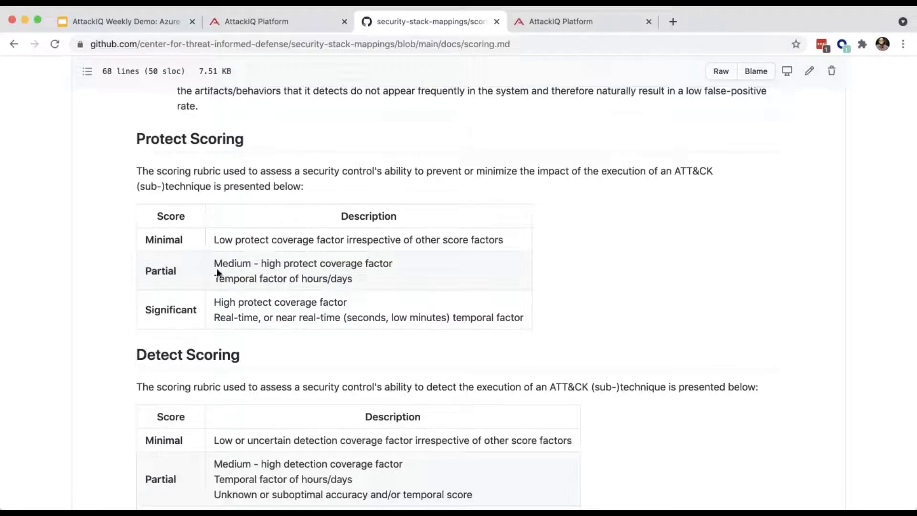
pyautogui.click(14, 46)
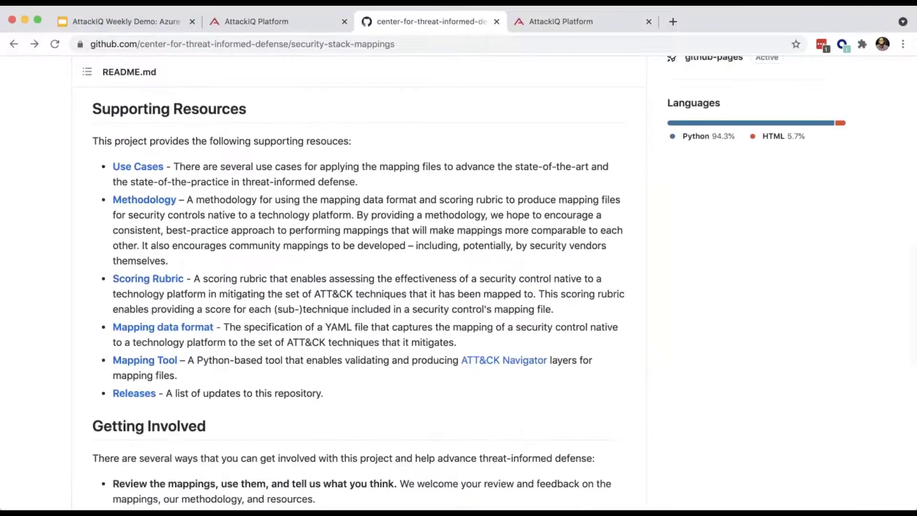
# Open the Microsoft Azure HTML Summary link under Get the Mappings.
pyautogui.scroll(-1, 363, 281)
pyautogui.scroll(10, 363, 282)
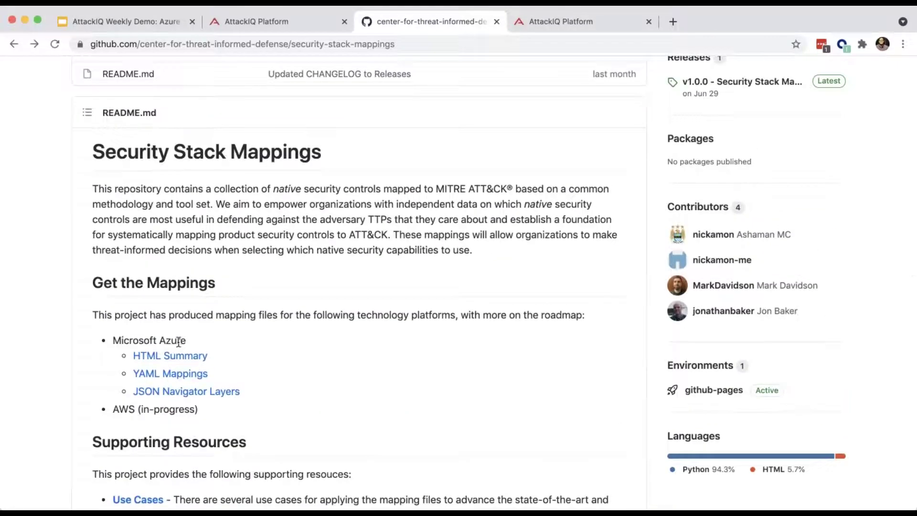
pyautogui.click(172, 357)
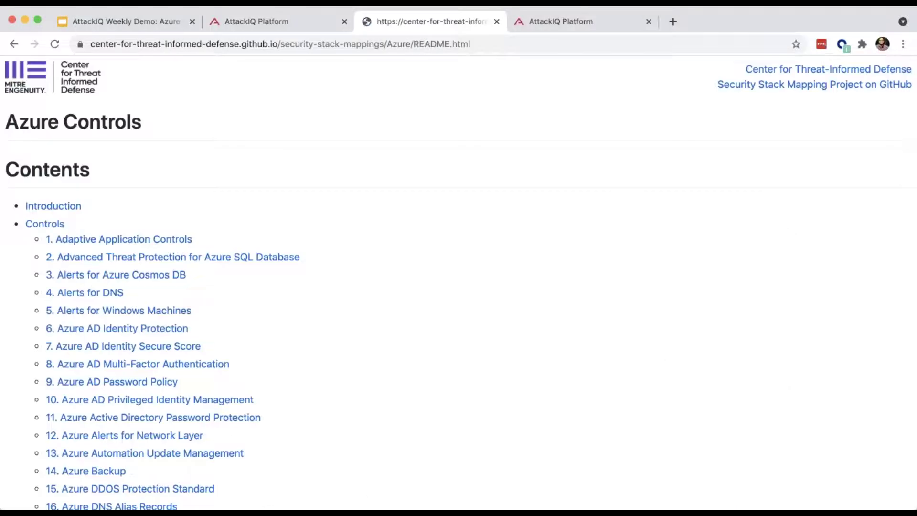
# Browse the Azure Controls Contents list on the HTML Summary page.
pyautogui.scroll(-3, 144, 349)
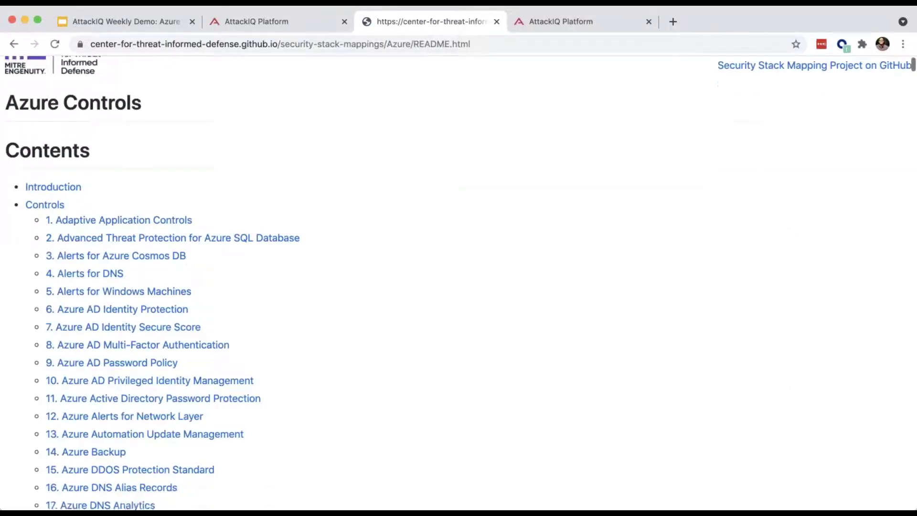
pyautogui.scroll(-3, 143, 349)
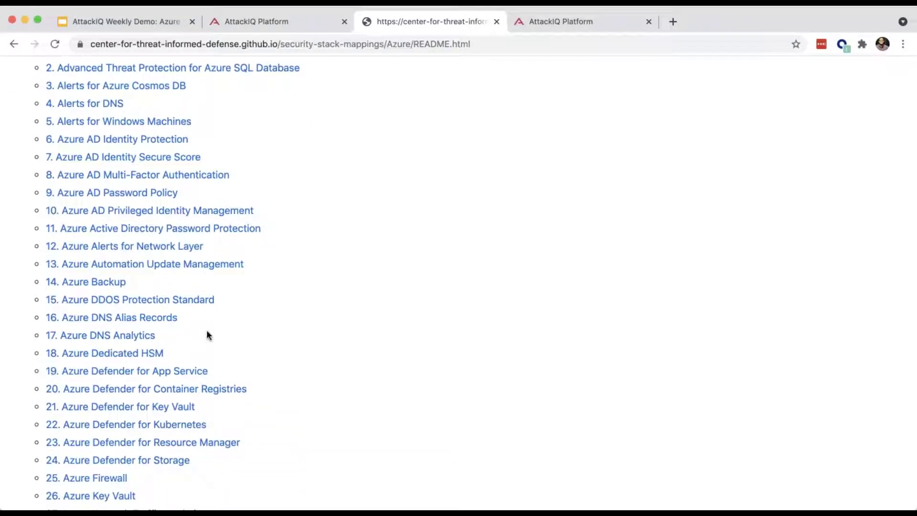
pyautogui.scroll(-10, 226, 329)
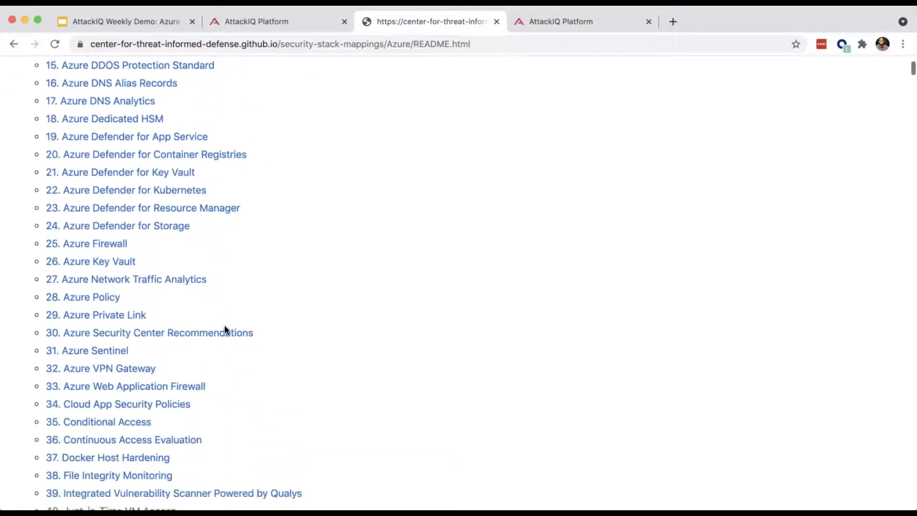
pyautogui.scroll(-3, 225, 329)
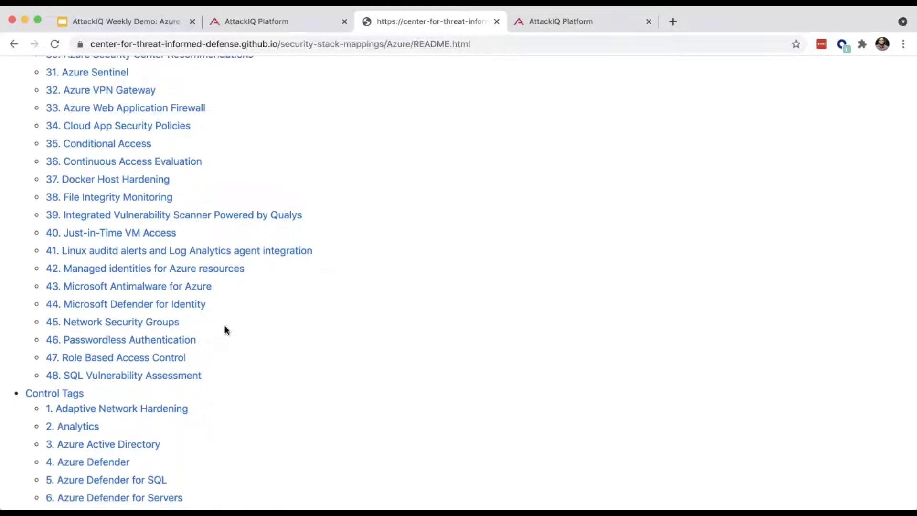
pyautogui.scroll(3, 226, 330)
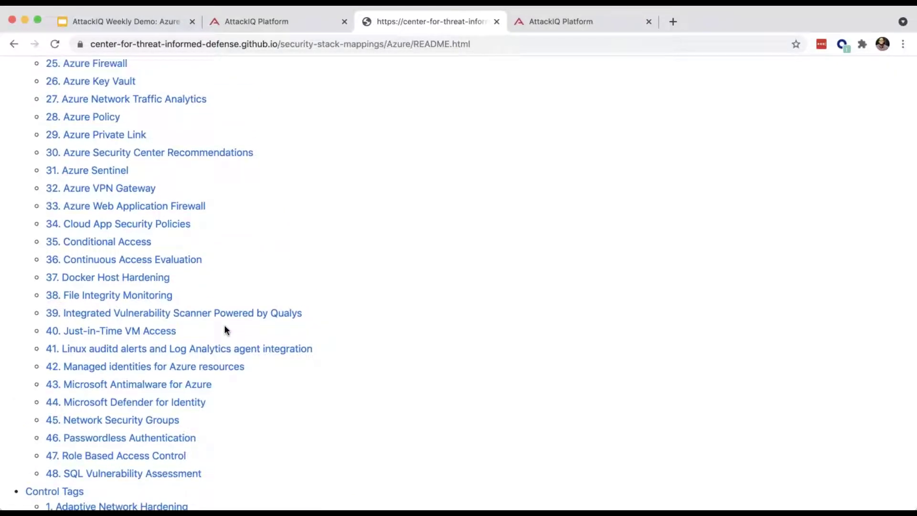
pyautogui.scroll(7, 317, 266)
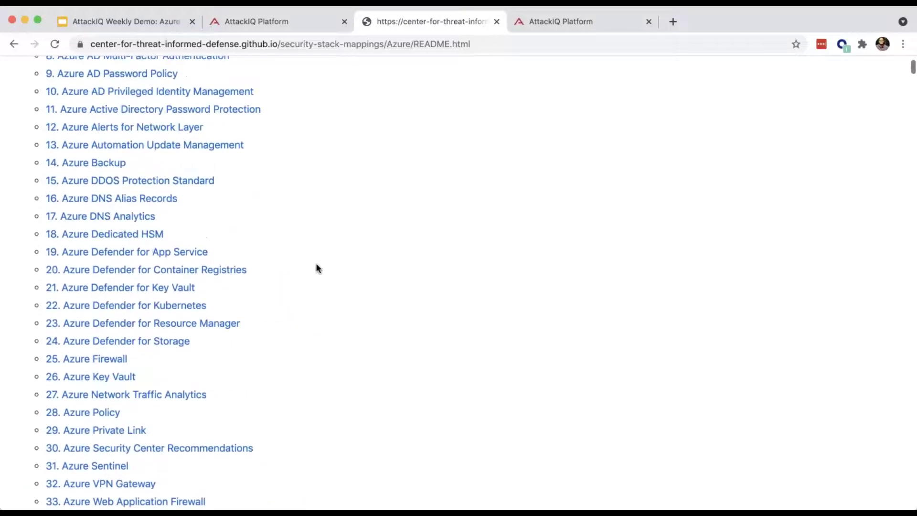
pyautogui.scroll(1, 316, 268)
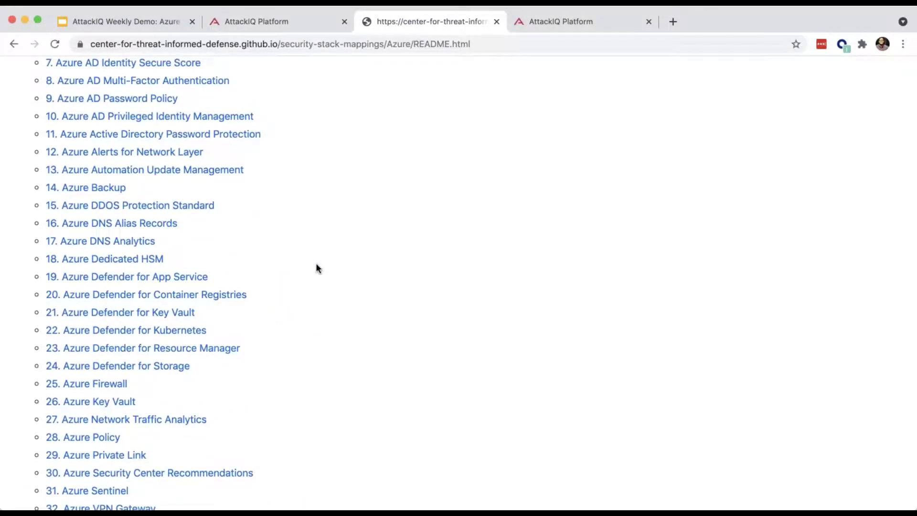
pyautogui.scroll(6, 317, 268)
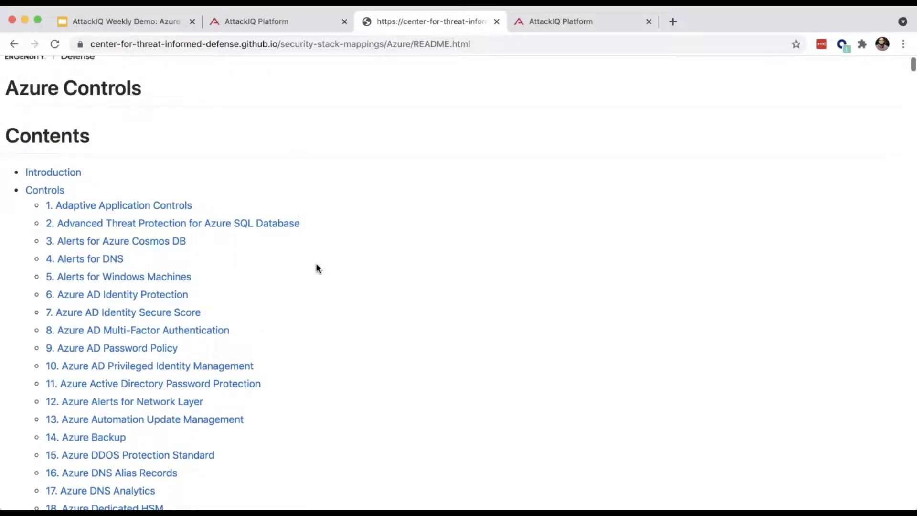
# Find 'Storage' on the page and jump to 24. Azure Defender for Storage.
pyautogui.press('super+f')
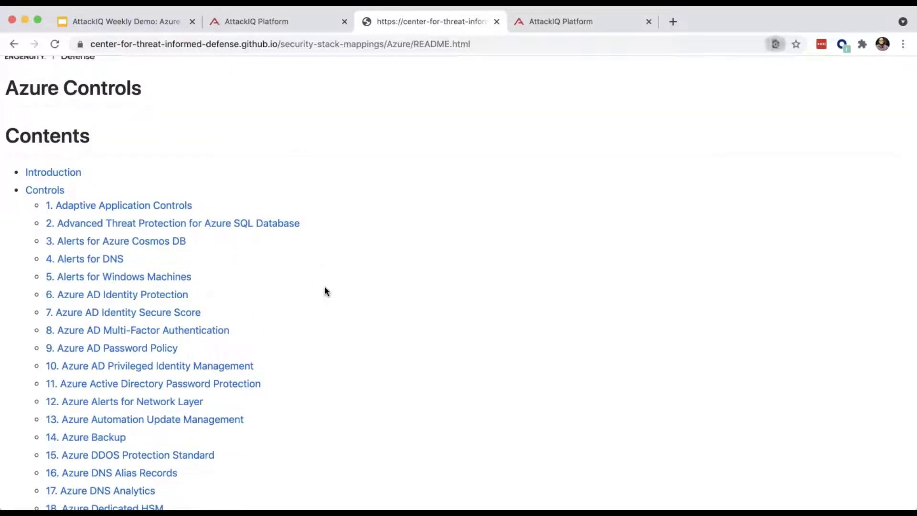
pyautogui.write('Storage')
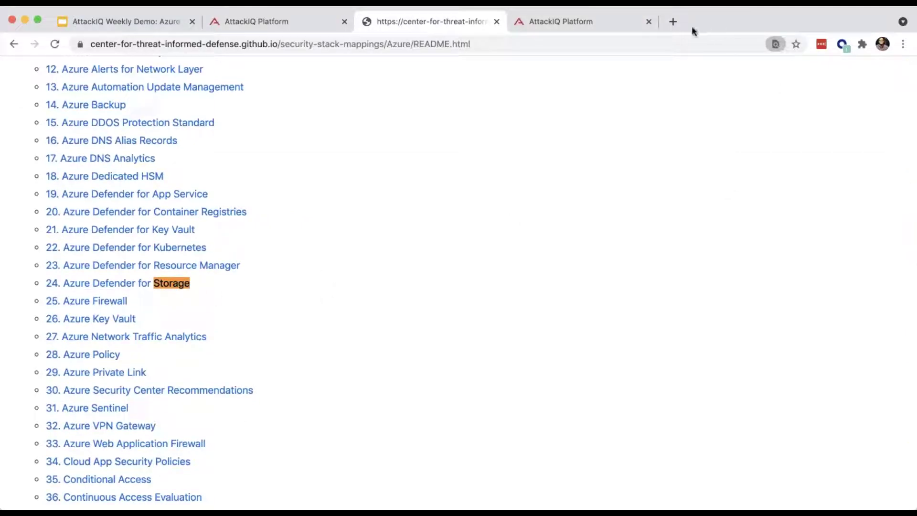
pyautogui.press('Escape')
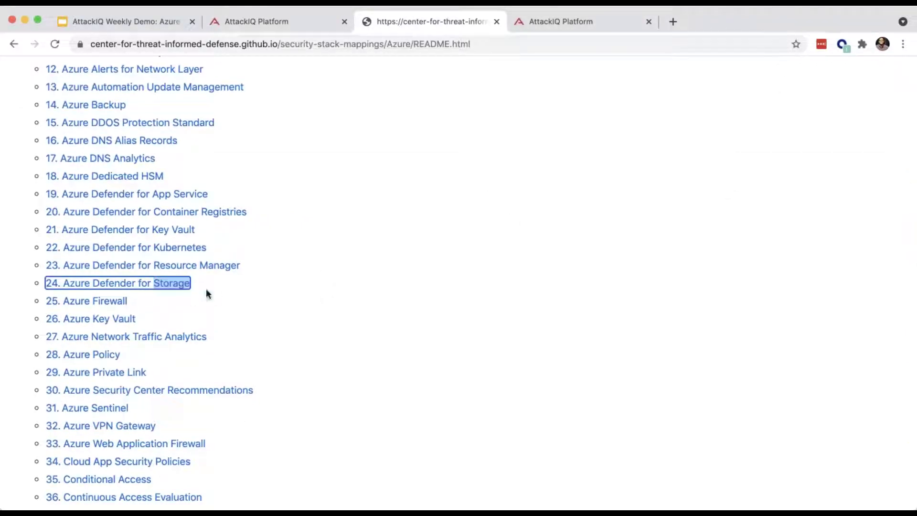
pyautogui.click(214, 289)
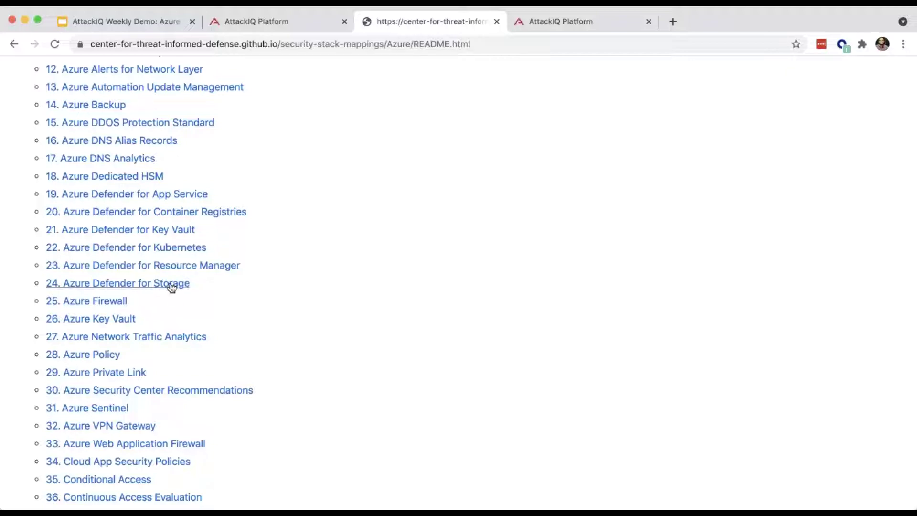
pyautogui.click(172, 285)
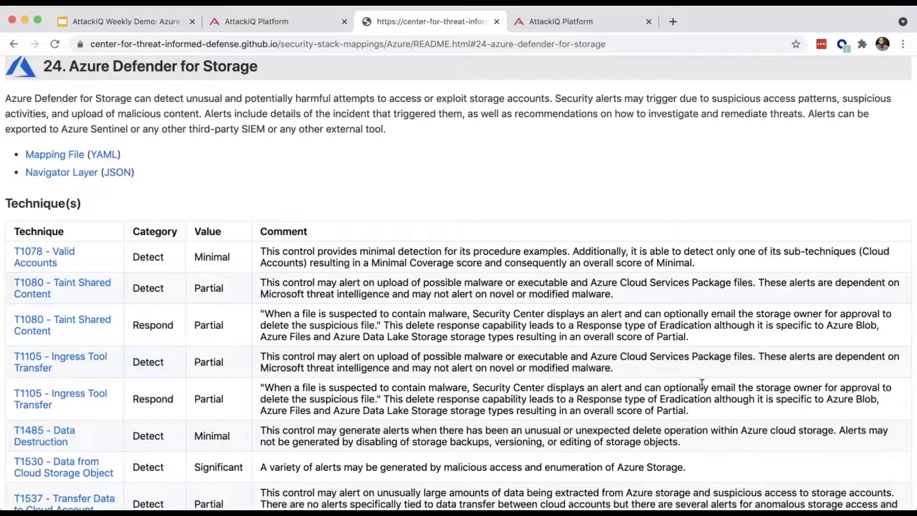
# Open the Azure Defender for Storage Navigator Layer in a new ATT&CK Navigator tab.
pyautogui.keyDown('super'); pyautogui.click(92, 173); pyautogui.keyUp('super')
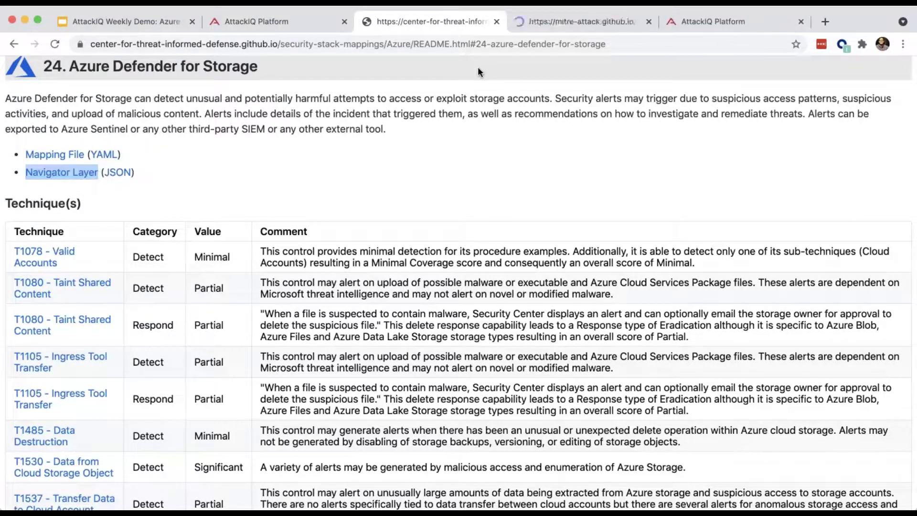
# Upgrade the Azure Defender for Storage Navigator layer to ATT&CK v9 with sub-techniques expanded, then return.
pyautogui.click(542, 20)
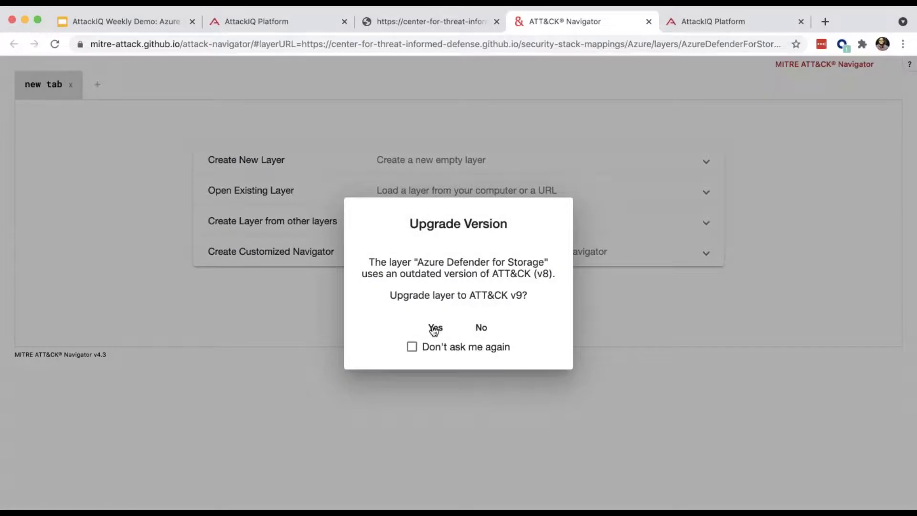
pyautogui.click(435, 327)
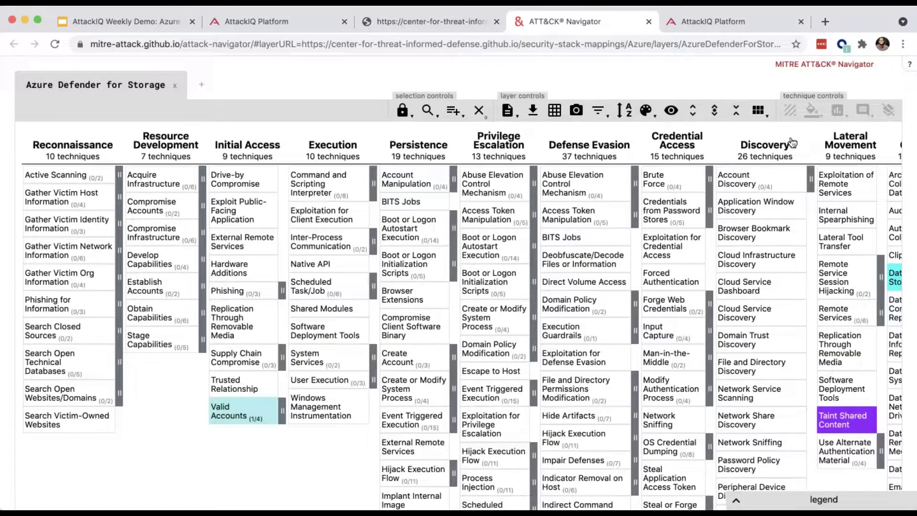
pyautogui.click(714, 110)
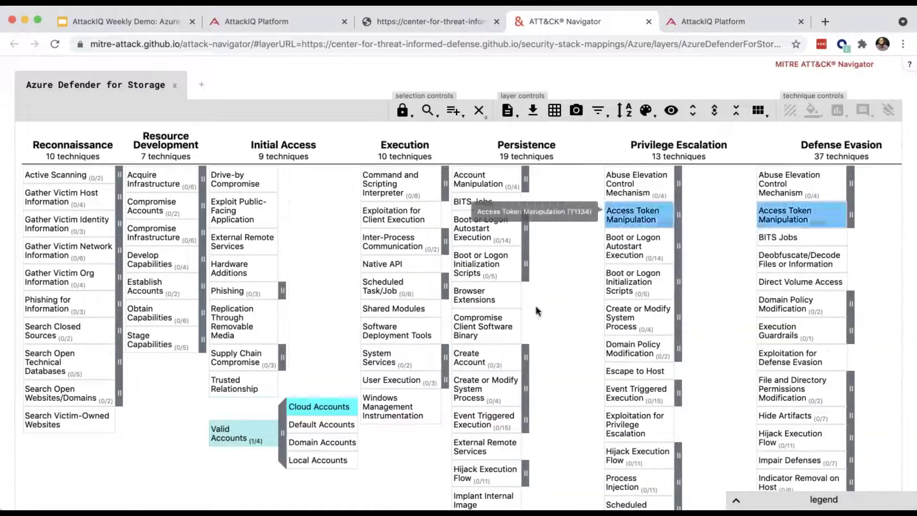
pyautogui.scroll(-4, 351, 339)
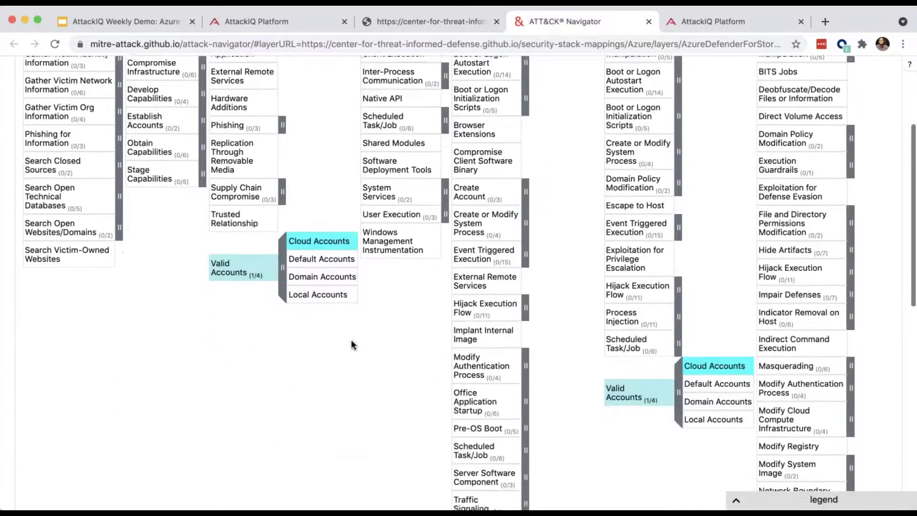
pyautogui.scroll(-3, 351, 339)
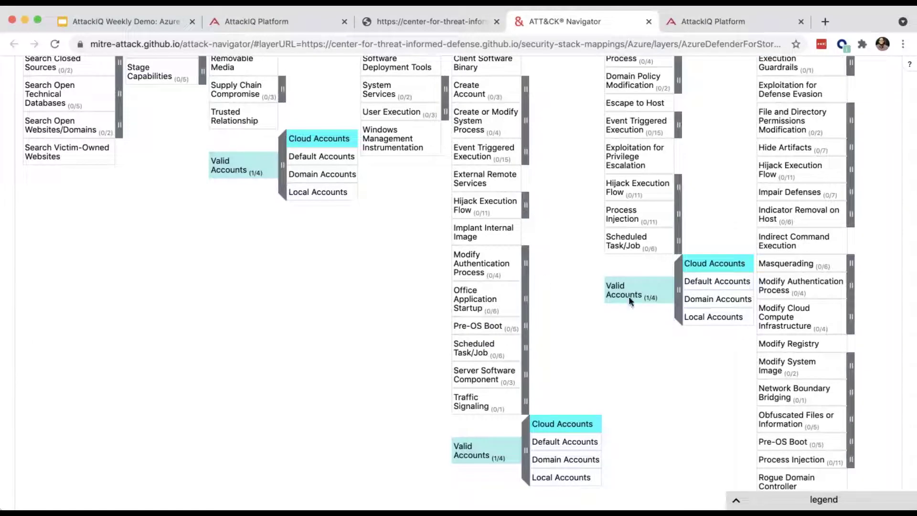
pyautogui.click(462, 20)
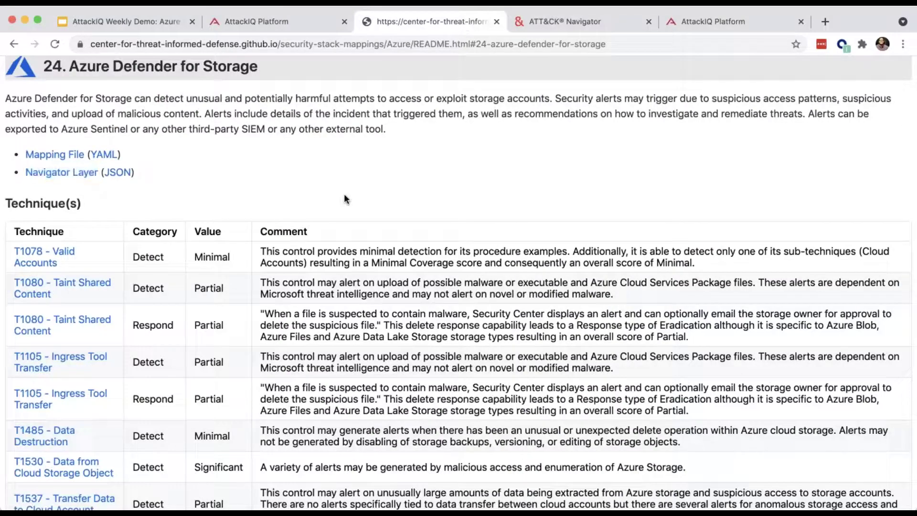
# Highlight the T1078 Valid Accounts comment, then scroll down to the Tag(s) and Reference(s) lists.
pyautogui.scroll(-2, 344, 193)
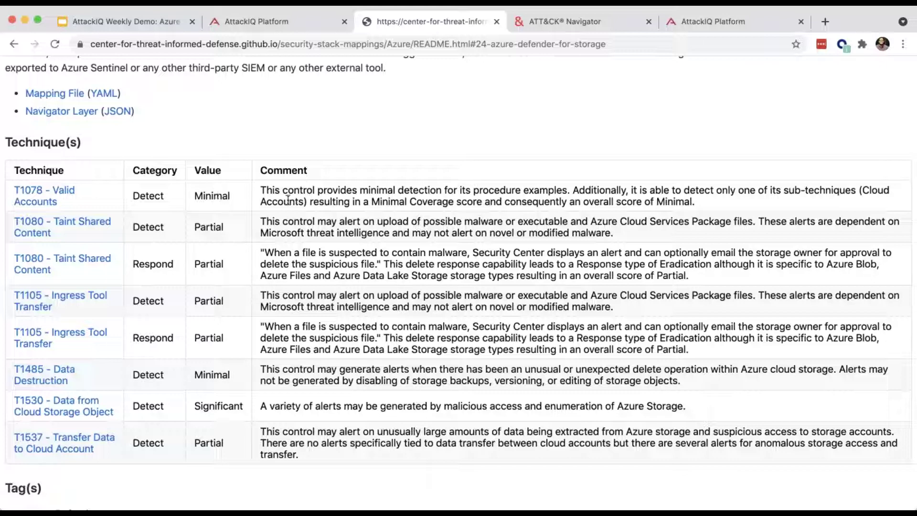
pyautogui.moveTo(261, 190); pyautogui.dragTo(698, 203)
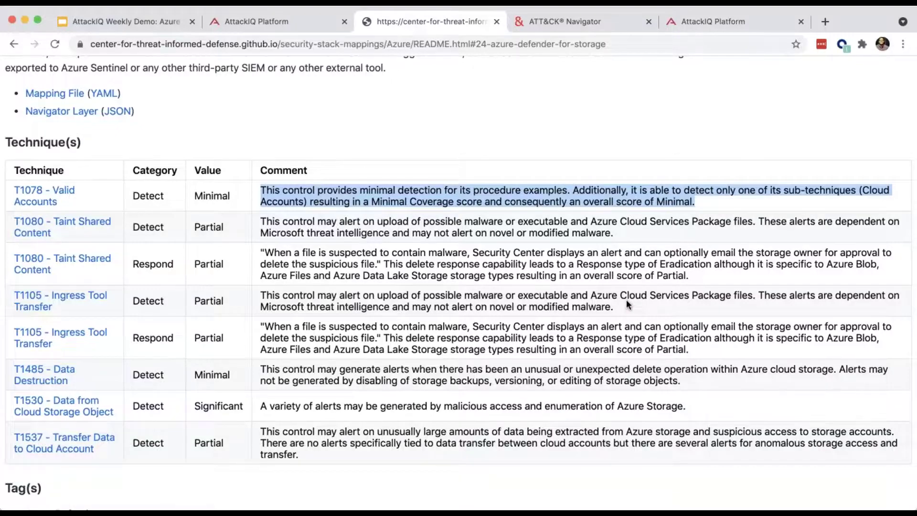
pyautogui.scroll(-5, 626, 299)
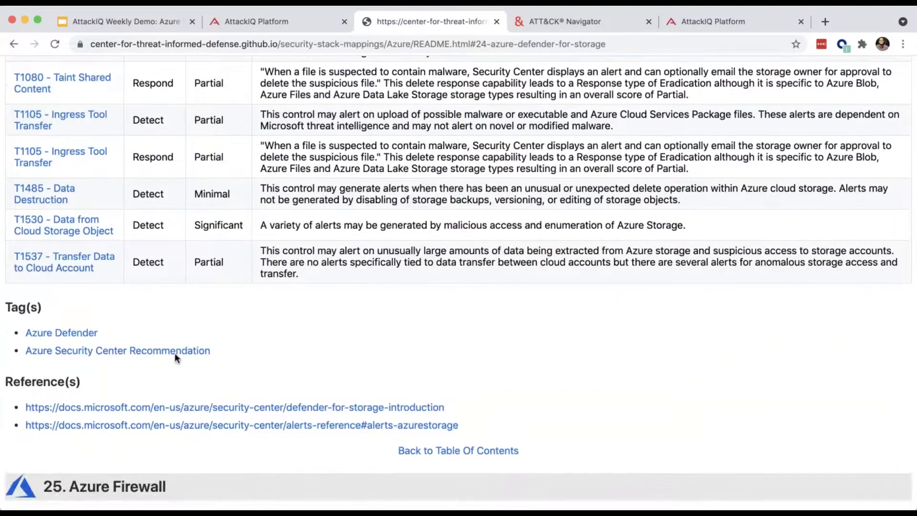
# Read the Microsoft Docs Defender for Storage introduction to its Enable/Alert/Remediate diagram, then go back.
pyautogui.click(348, 407)
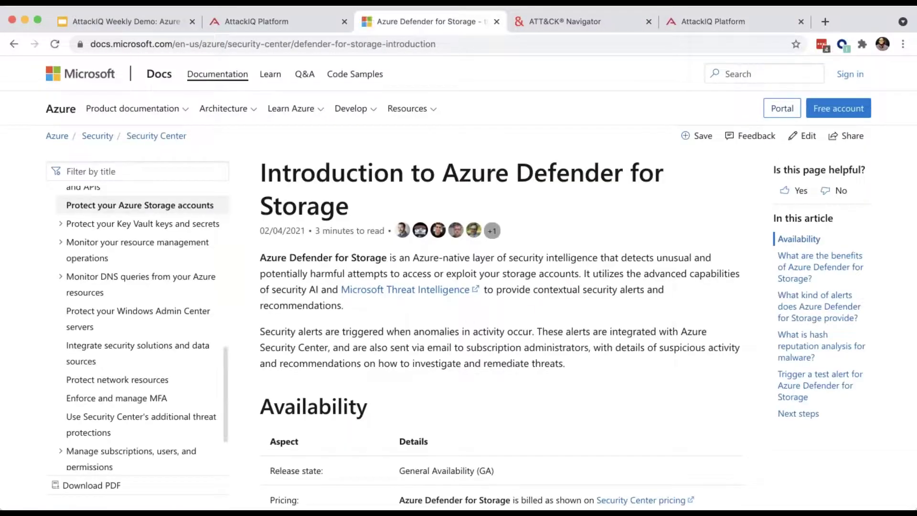
pyautogui.scroll(-2, 528, 310)
pyautogui.scroll(-2, 459, 283)
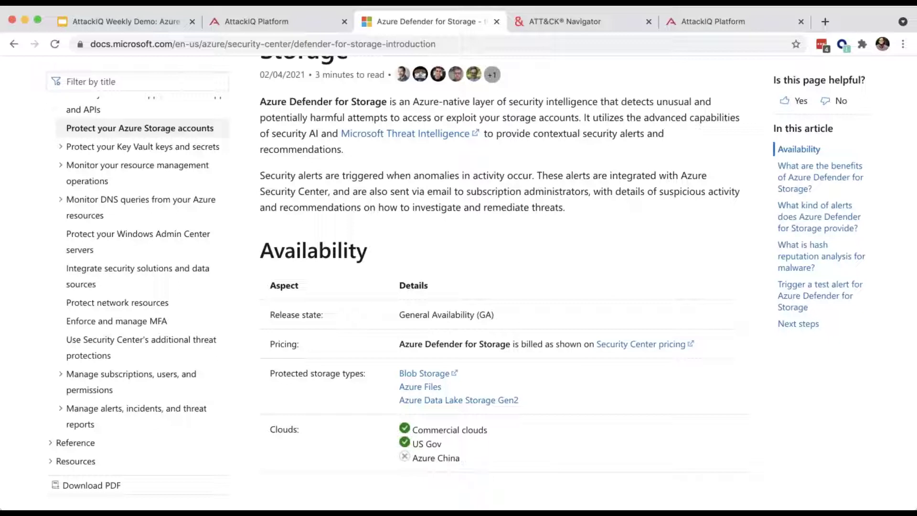
pyautogui.scroll(-6, 528, 283)
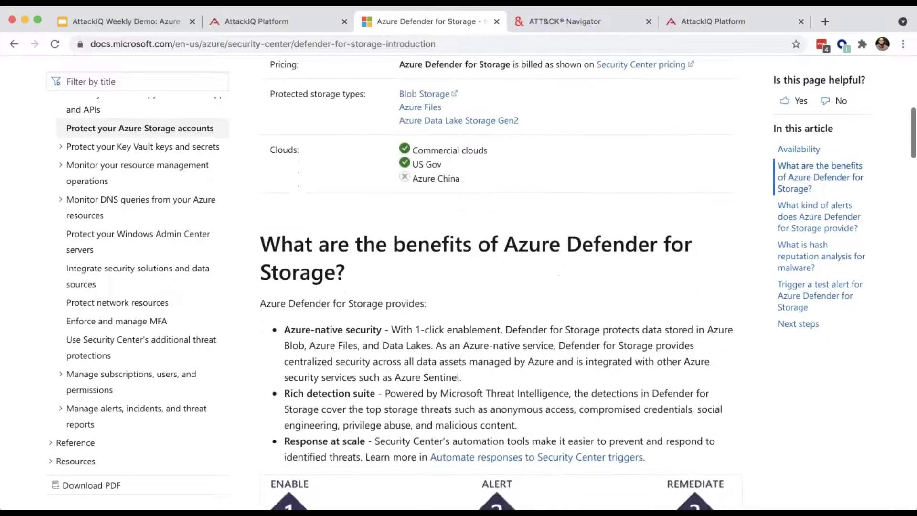
pyautogui.scroll(-5, 524, 291)
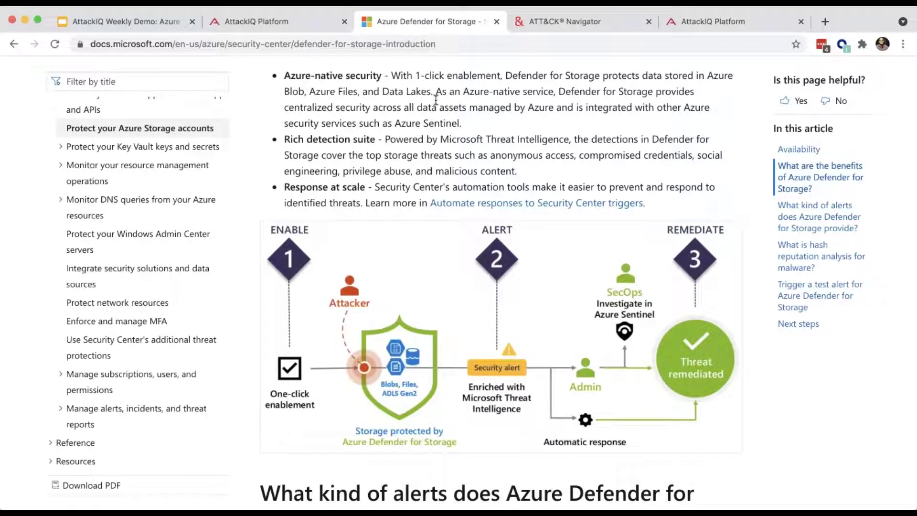
pyautogui.click(34, 45)
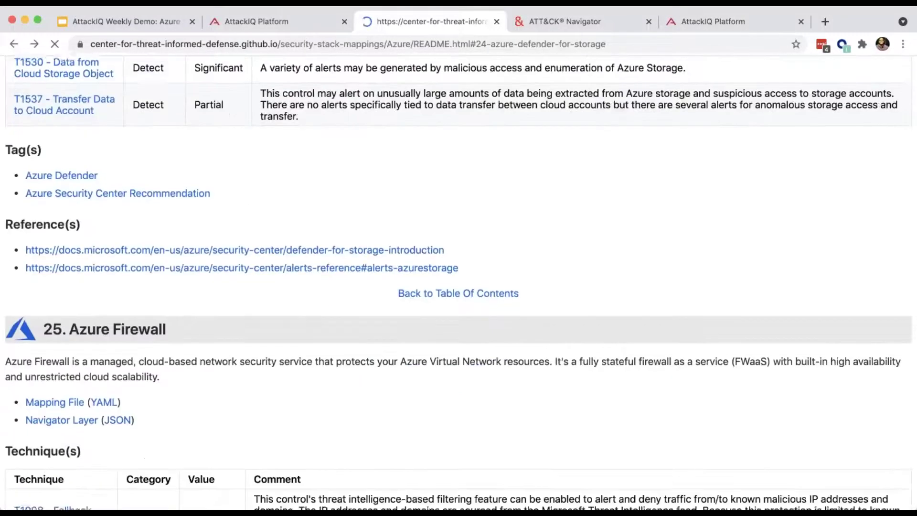
# Scroll to section 24, Azure Defender for Storage, reviewing its Technique(s) table and links.
pyautogui.scroll(5, 459, 286)
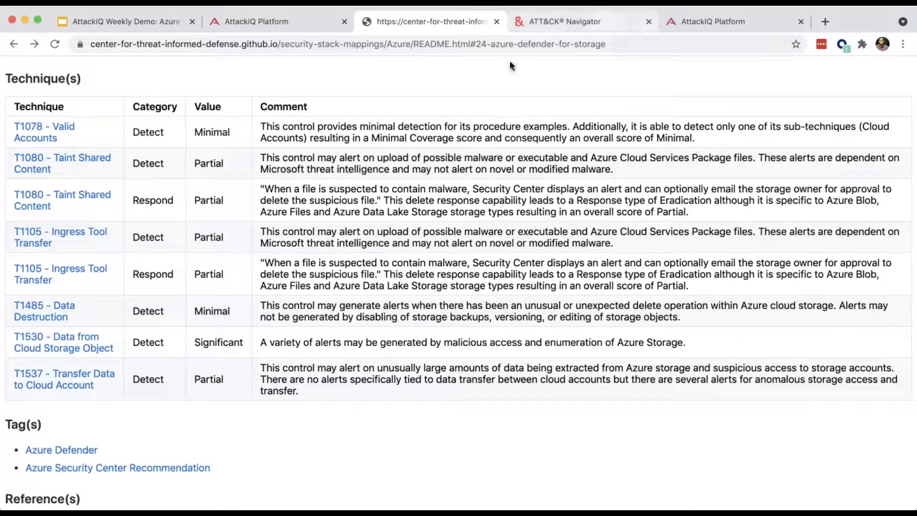
pyautogui.scroll(-1, 318, 140)
pyautogui.scroll(-2, 319, 139)
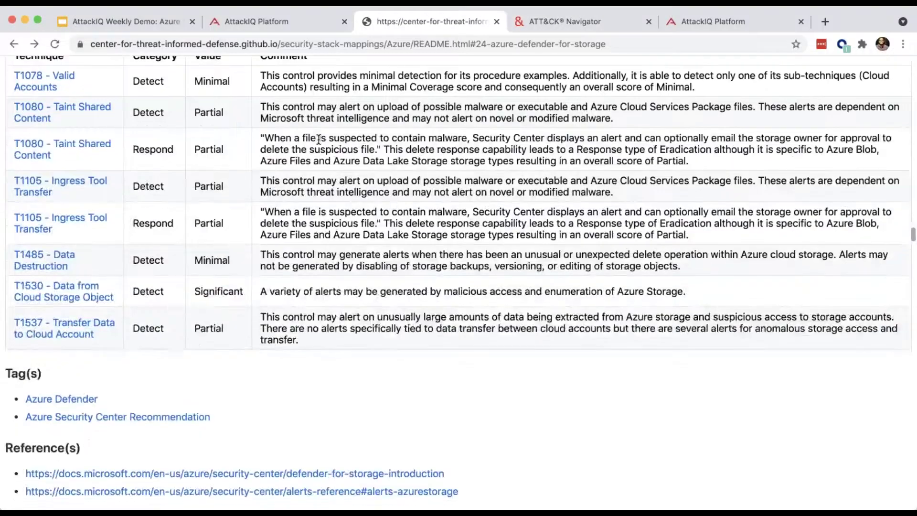
pyautogui.scroll(5, 318, 139)
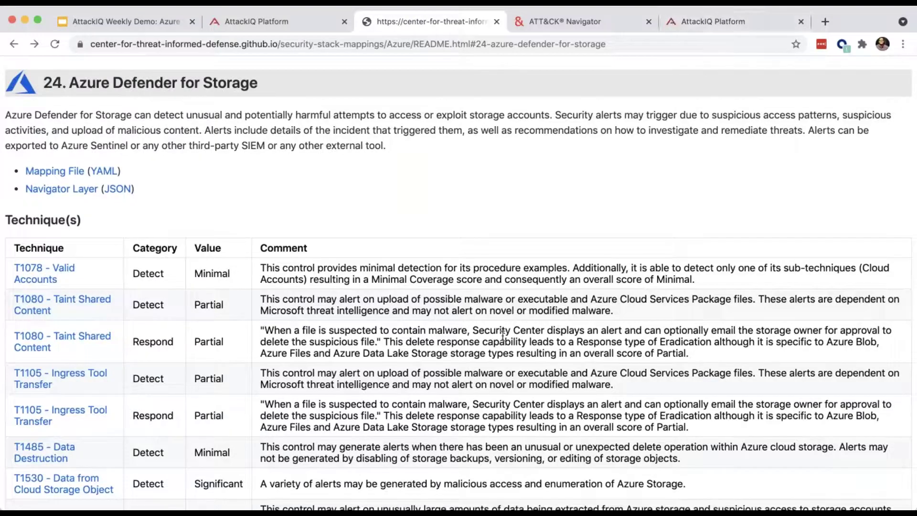
pyautogui.scroll(3, 503, 334)
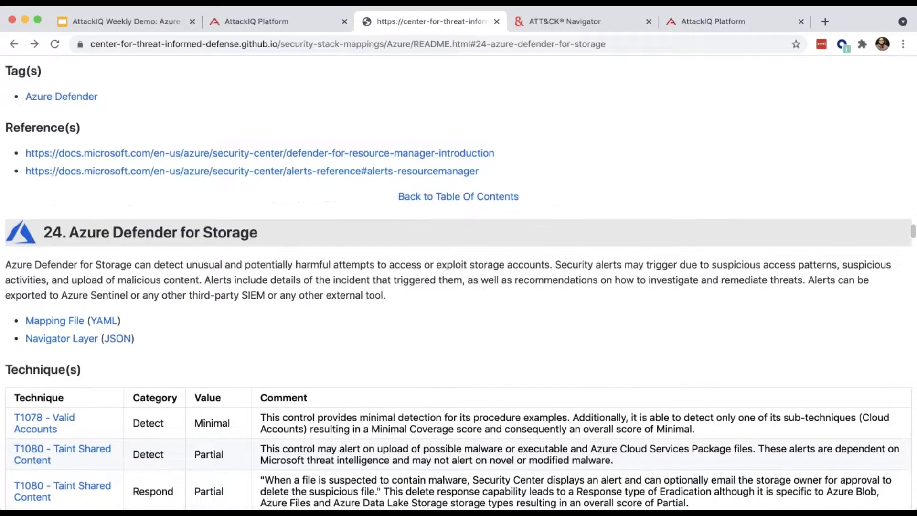
# Review the storage listing phase's activity log, then open the Cloud - Azure Blob Storage Example results.
pyautogui.click(717, 23)
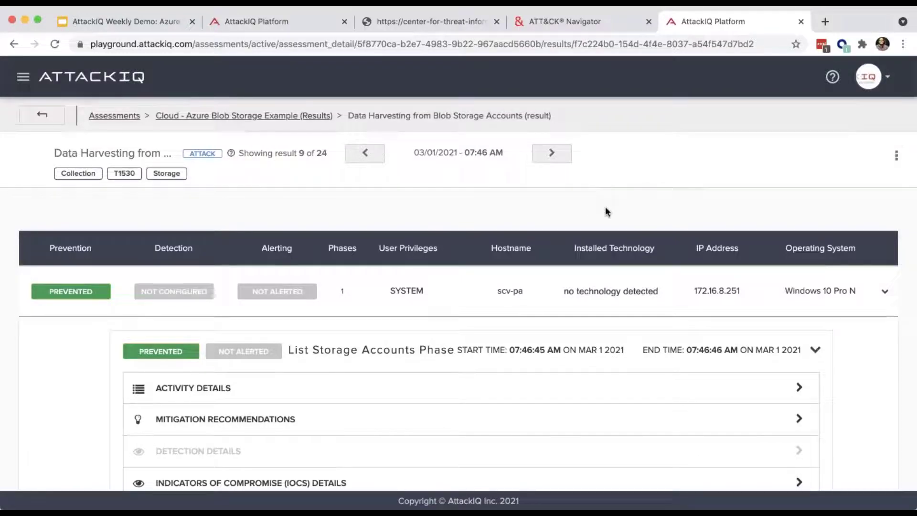
pyautogui.scroll(-1, 605, 207)
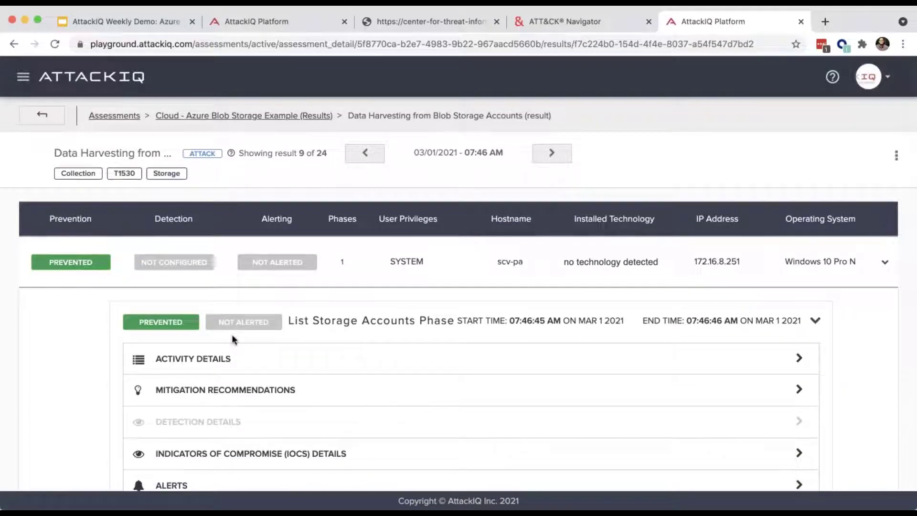
pyautogui.click(352, 359)
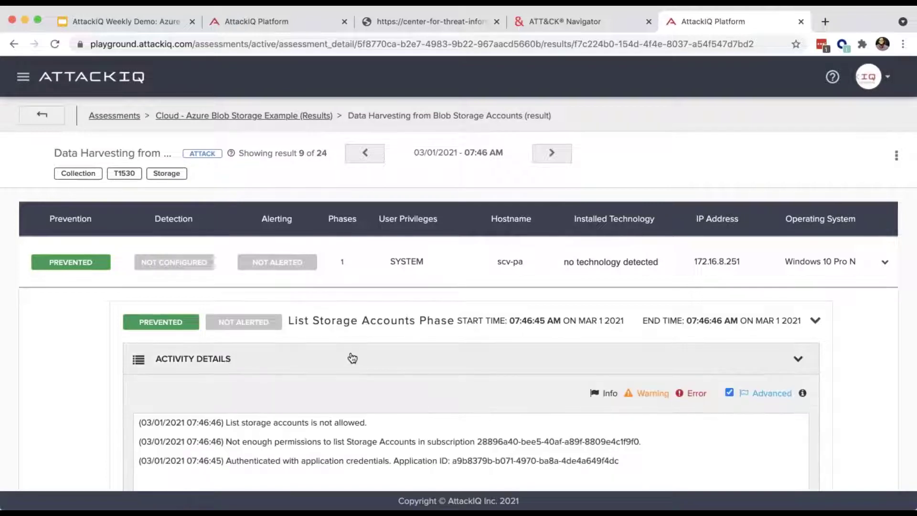
pyautogui.scroll(-1, 352, 356)
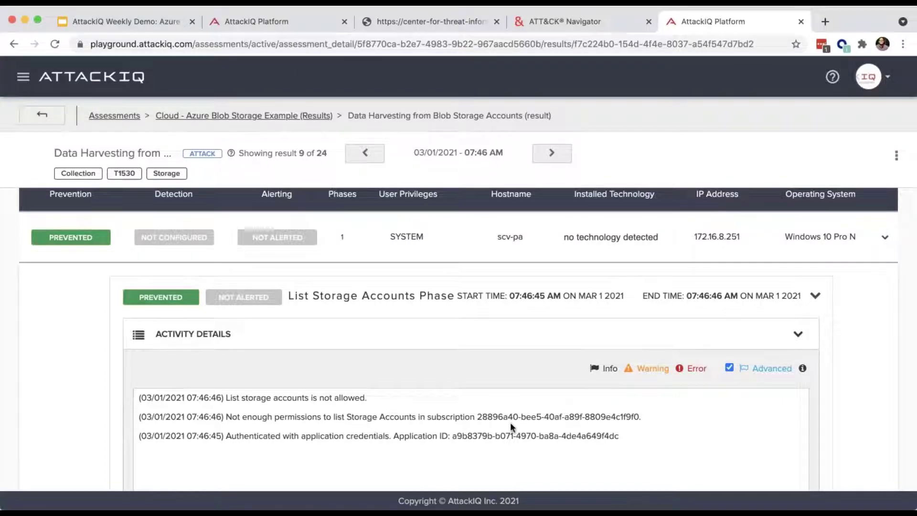
pyautogui.click(638, 340)
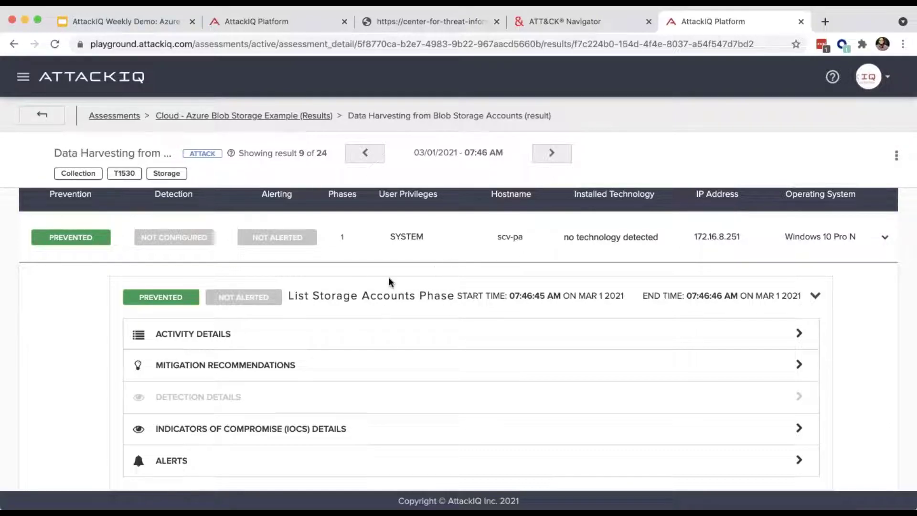
pyautogui.click(310, 116)
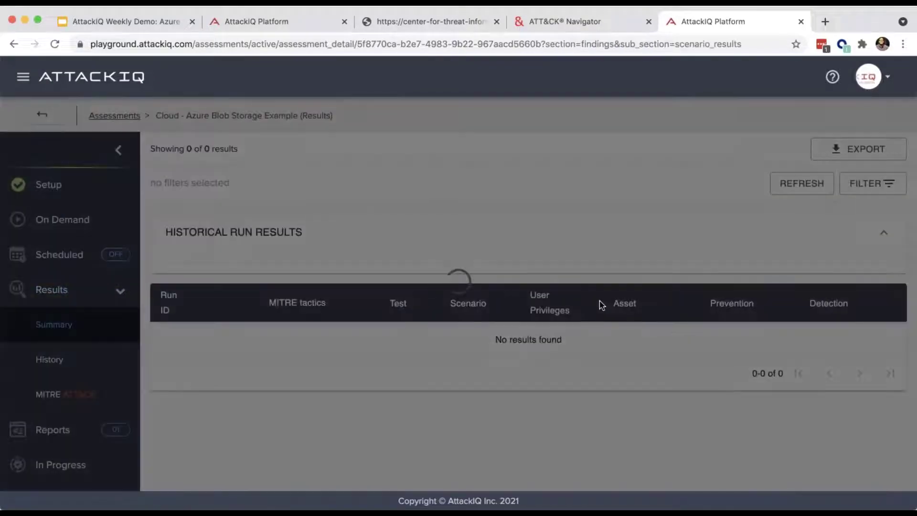
pyautogui.scroll(-10, 644, 280)
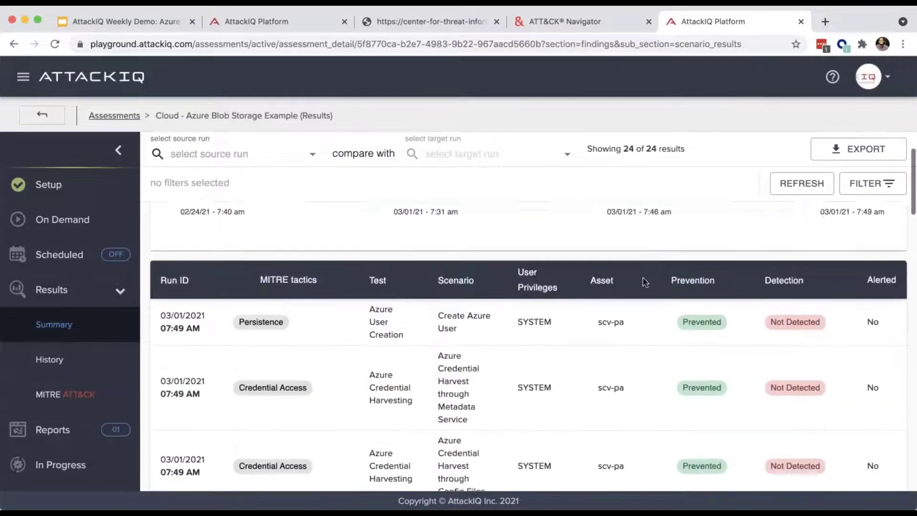
pyautogui.scroll(6, 229, 258)
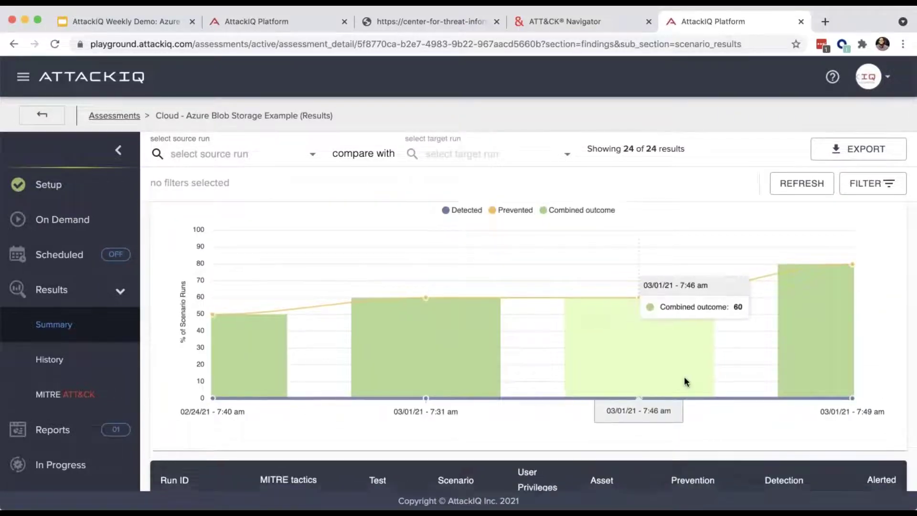
pyautogui.scroll(-5, 684, 376)
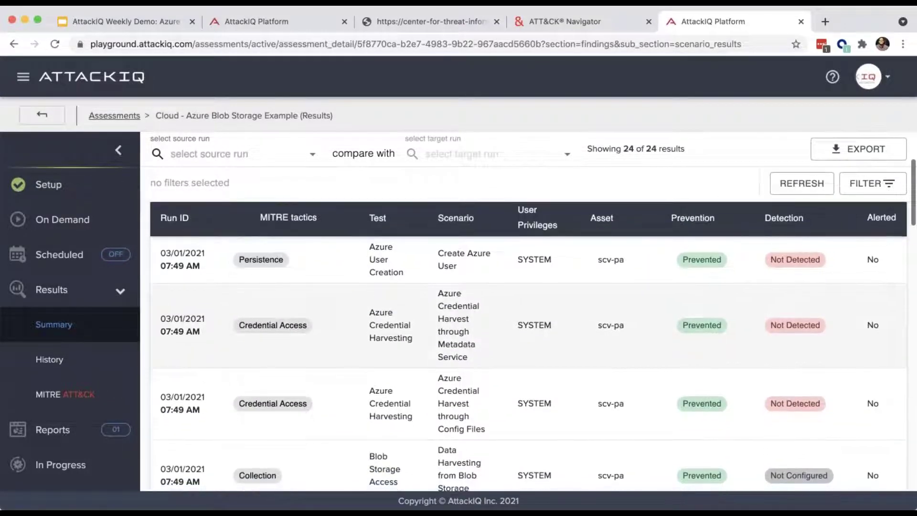
pyautogui.scroll(-1, 529, 347)
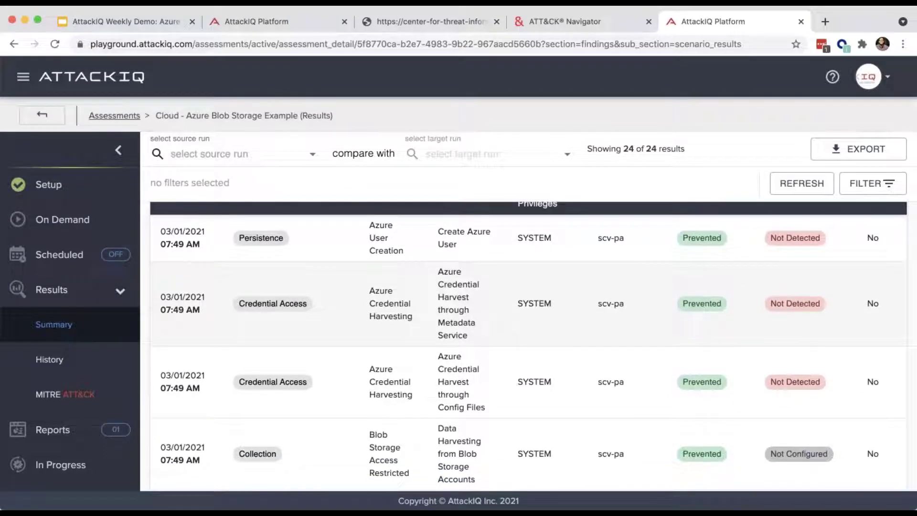
pyautogui.scroll(-1, 528, 344)
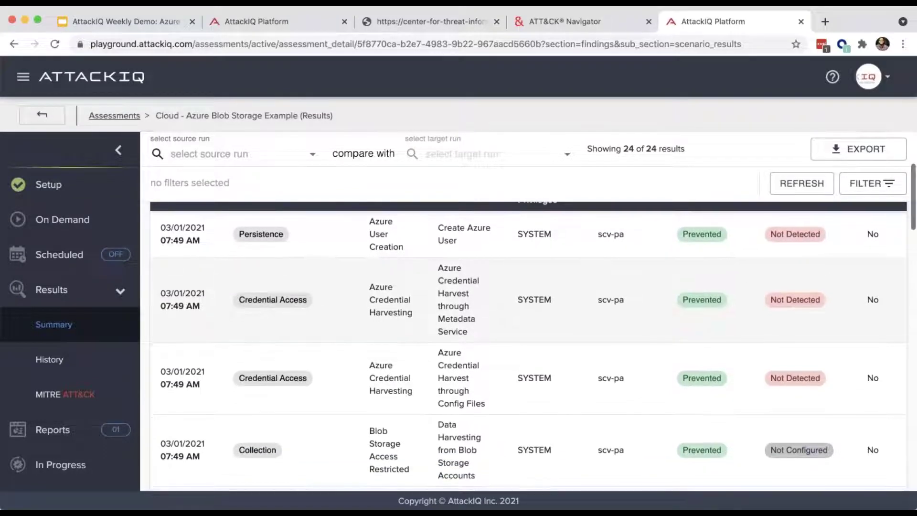
pyautogui.scroll(-2, 528, 344)
pyautogui.scroll(2, 528, 344)
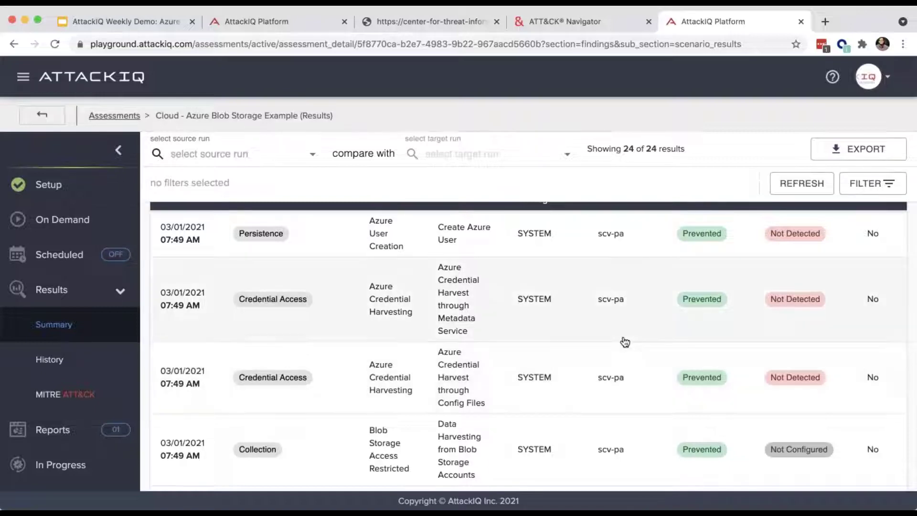
# Review the Azure Credential Harvest through Metadata Service activity log, then return to the Storage mappings.
pyautogui.click(458, 282)
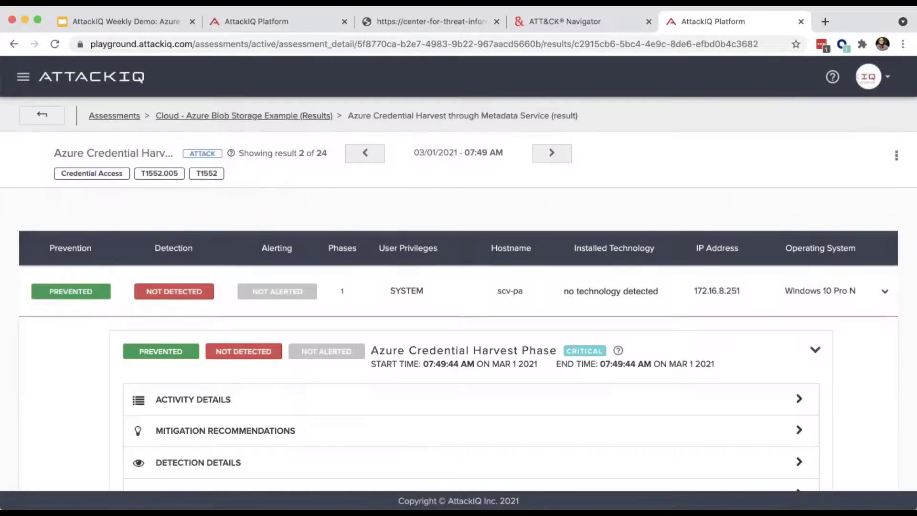
pyautogui.scroll(-3, 457, 287)
pyautogui.click(448, 256)
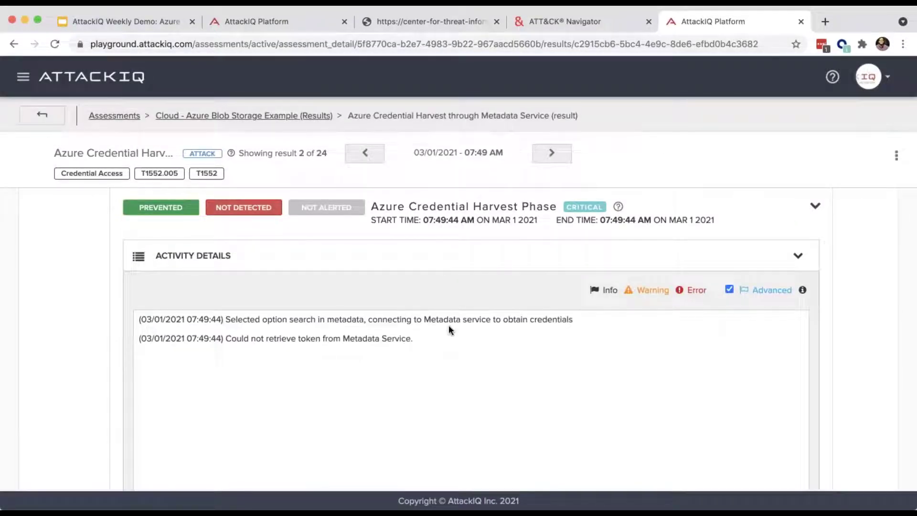
pyautogui.click(375, 260)
pyautogui.scroll(3, 528, 231)
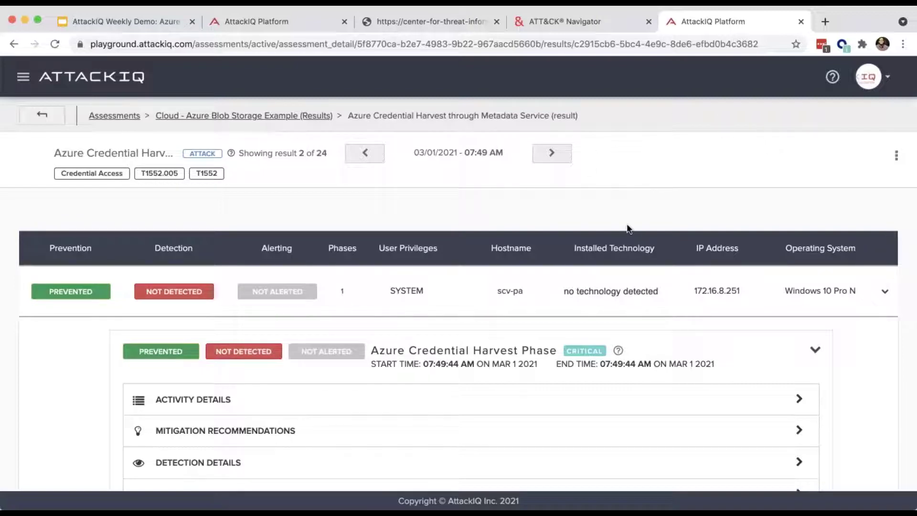
pyautogui.click(466, 19)
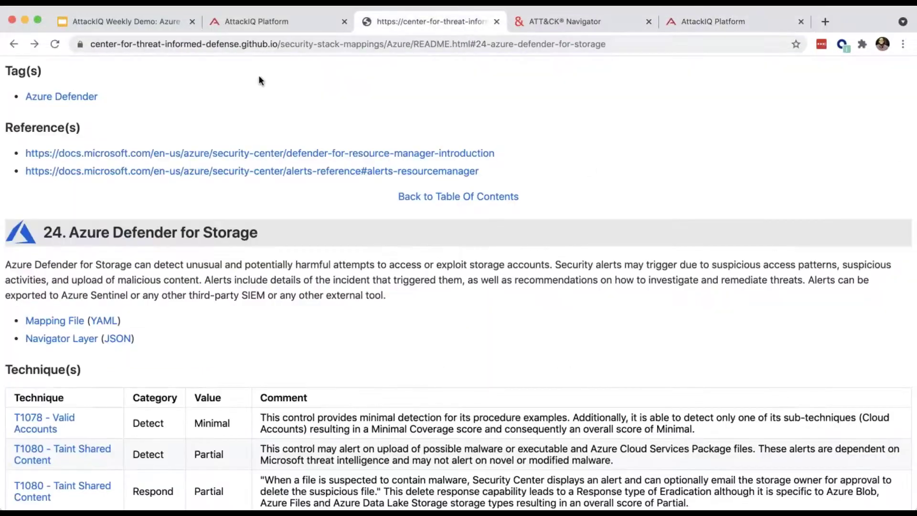
# Go back to the Security Stack Mappings GitHub repository README.
pyautogui.click(14, 44)
pyautogui.click(14, 44)
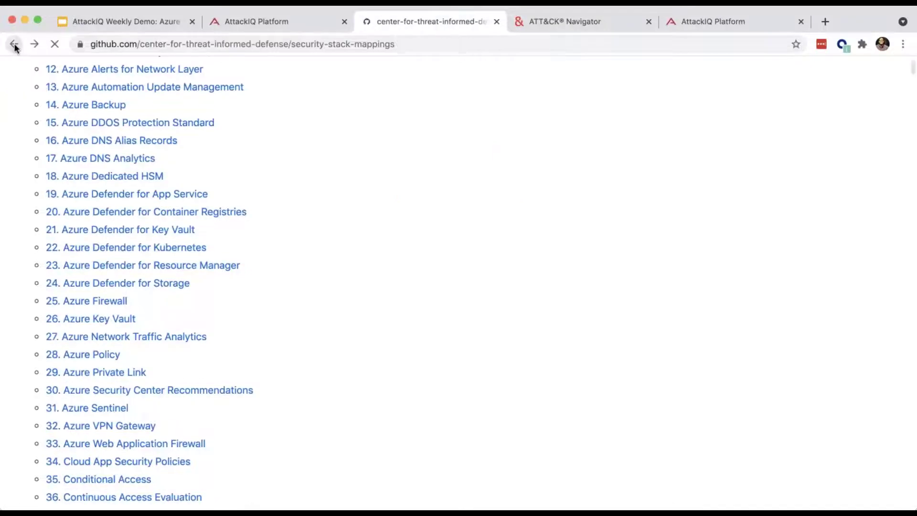
pyautogui.press('super+l')
pyautogui.press('BackSpace')
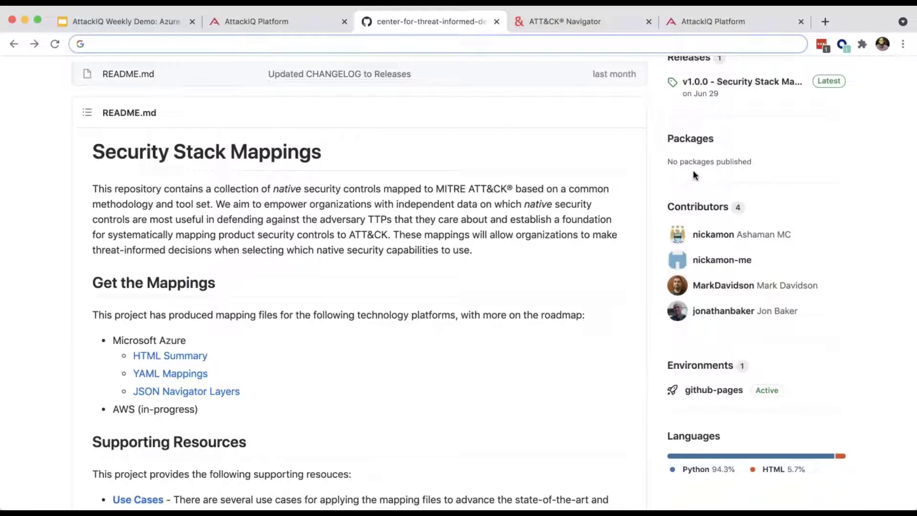
pyautogui.click(518, 158)
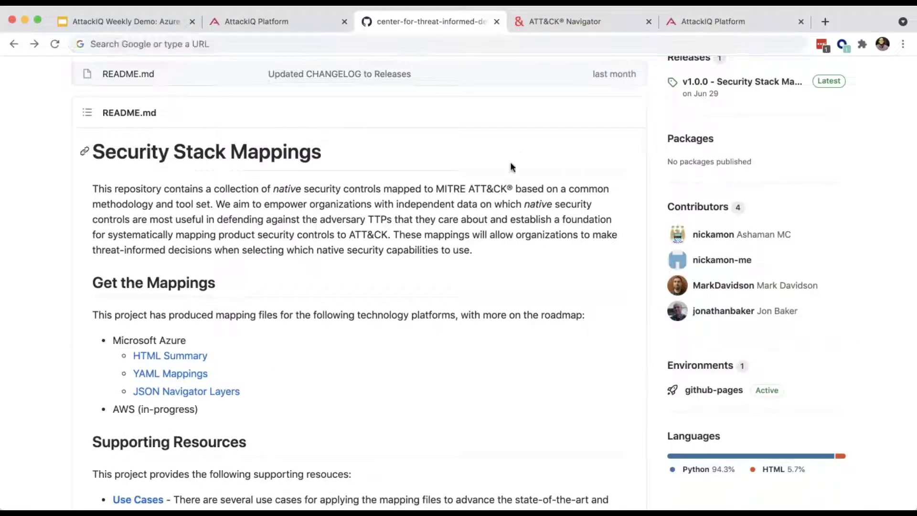
# Open the Microsoft Azure HTML Summary and scroll its controls list through 48 and Control Tags.
pyautogui.click(199, 357)
pyautogui.scroll(-5, 330, 254)
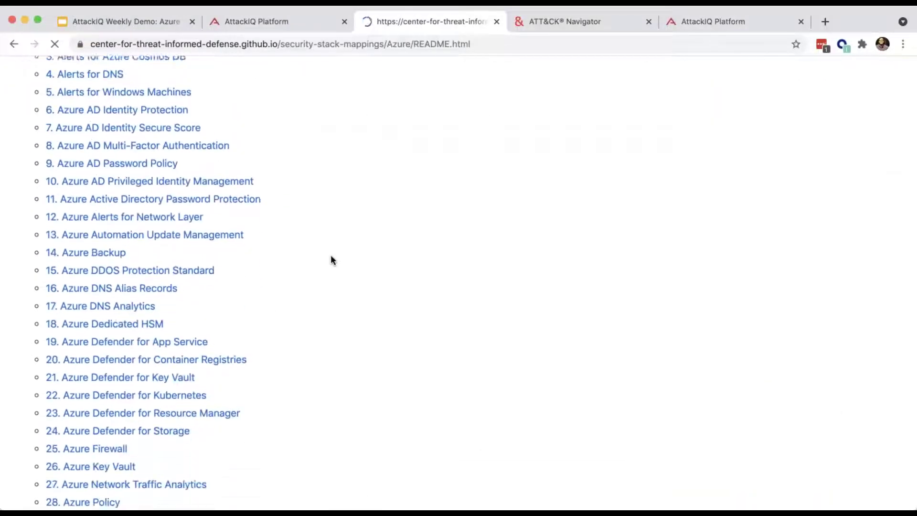
pyautogui.scroll(-10, 331, 259)
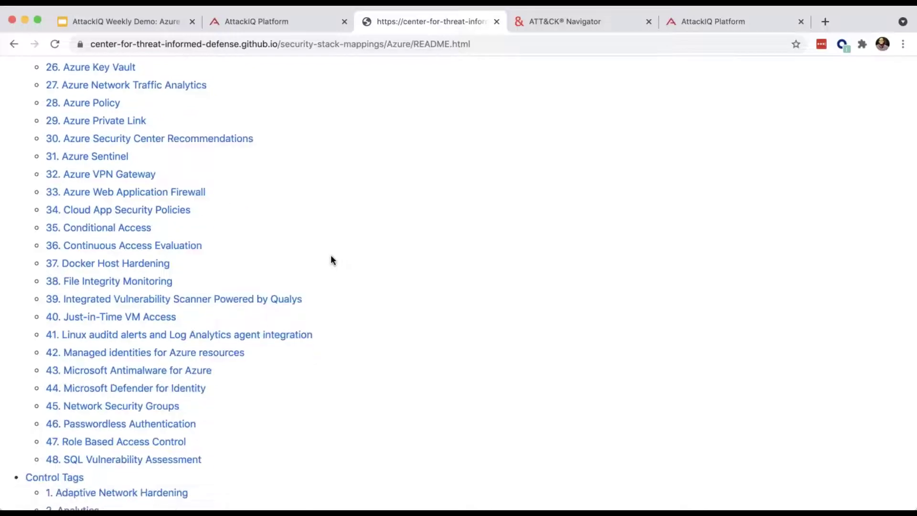
pyautogui.scroll(5, 332, 259)
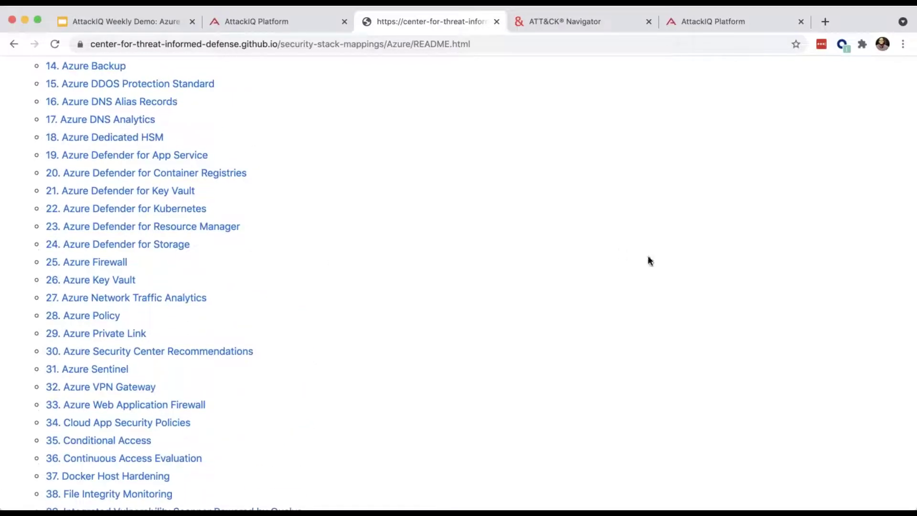